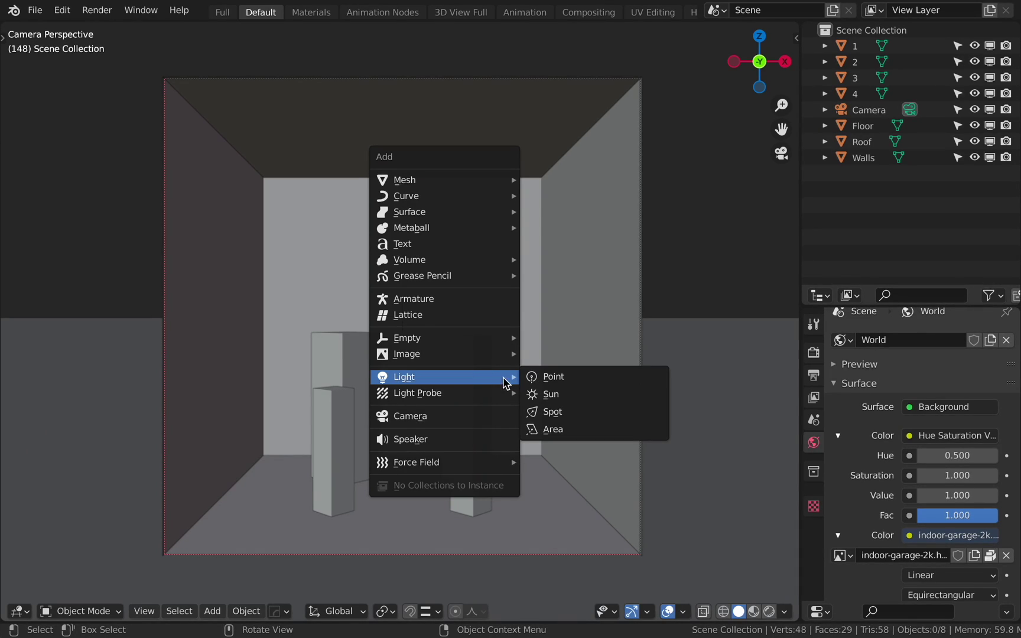
Step: Add a point light, preview it in rendered shading, and undo a trial orange-red tint
{"action": "left_click", "coordinate": [543, 382]}
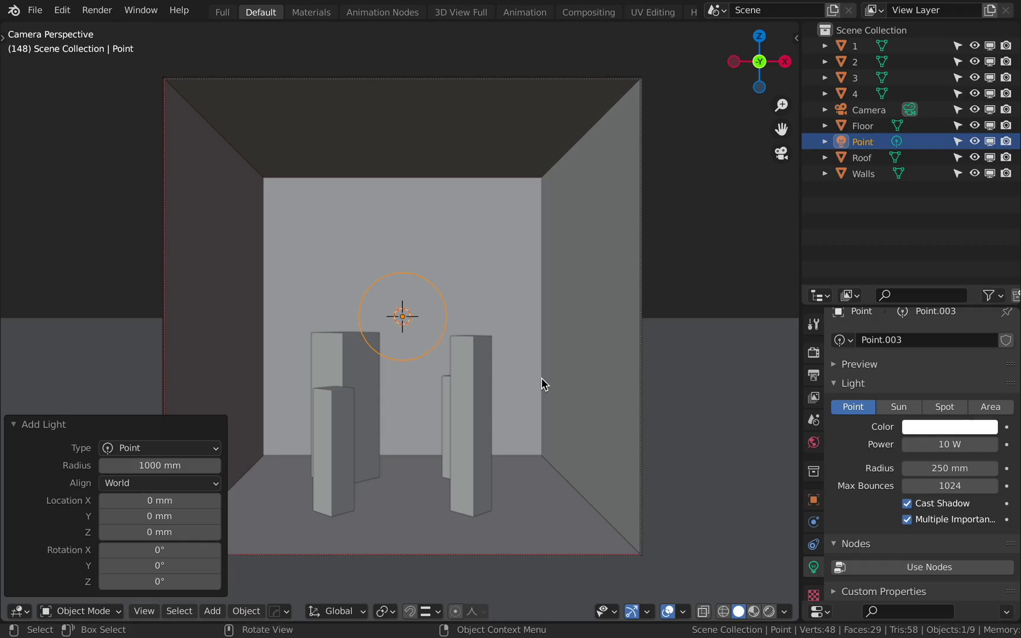
{"action": "key", "text": "z"}
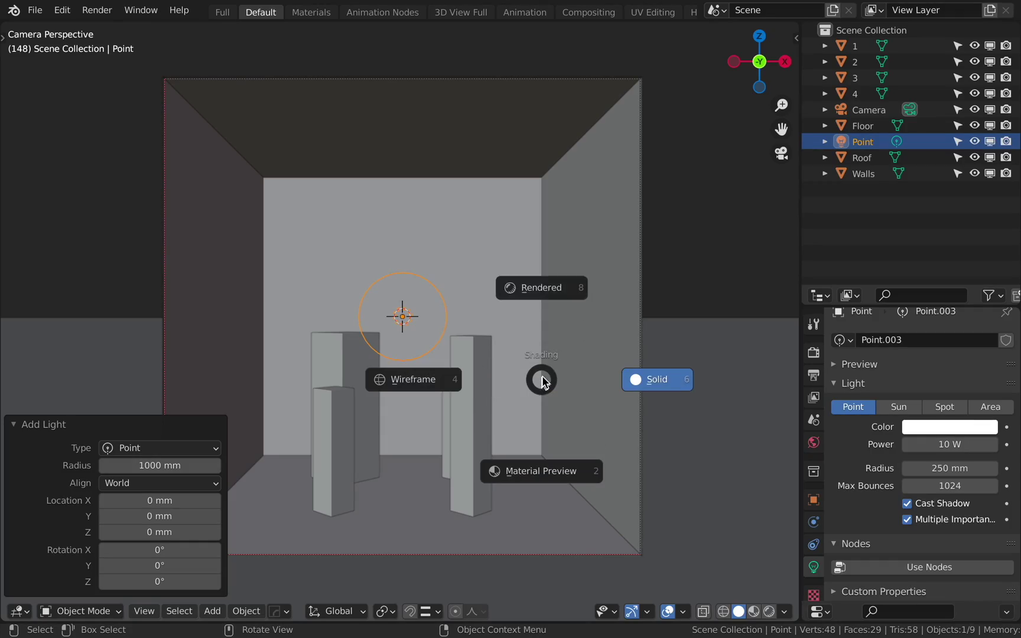
{"action": "left_click", "coordinate": [558, 297]}
{"action": "left_click", "coordinate": [949, 427]}
{"action": "left_click", "coordinate": [953, 258]}
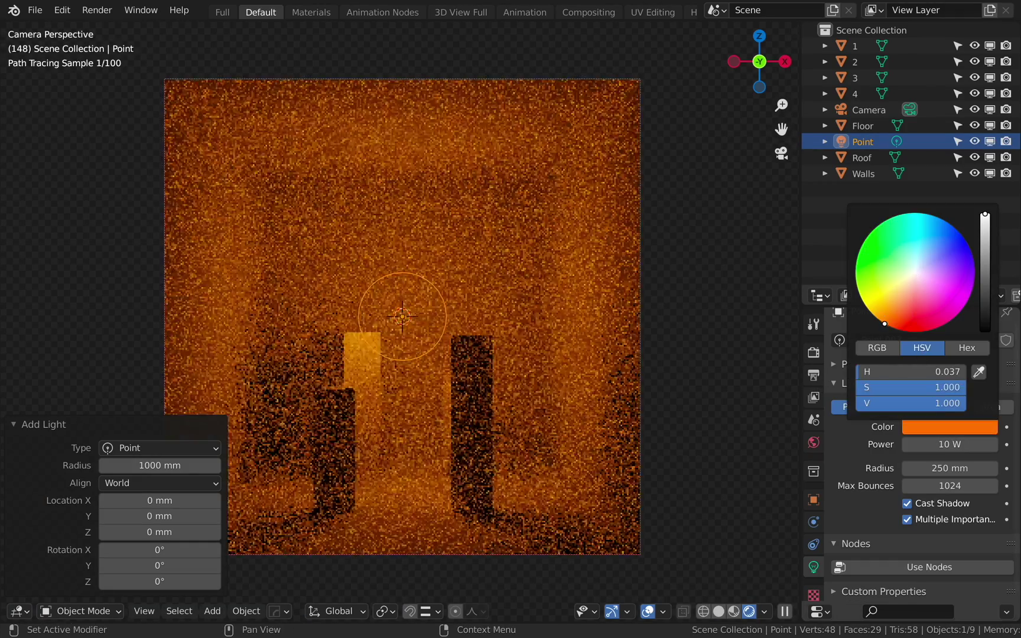
{"action": "key", "text": "ctrl+z"}
Step: Try the point light at 100 W, then set its power back to 10 W
{"action": "double_click", "coordinate": [945, 444]}
{"action": "type", "text": "100"}
{"action": "key", "text": "Return"}
{"action": "double_click", "coordinate": [944, 445]}
{"action": "type", "text": "10"}
{"action": "key", "text": "Return"}
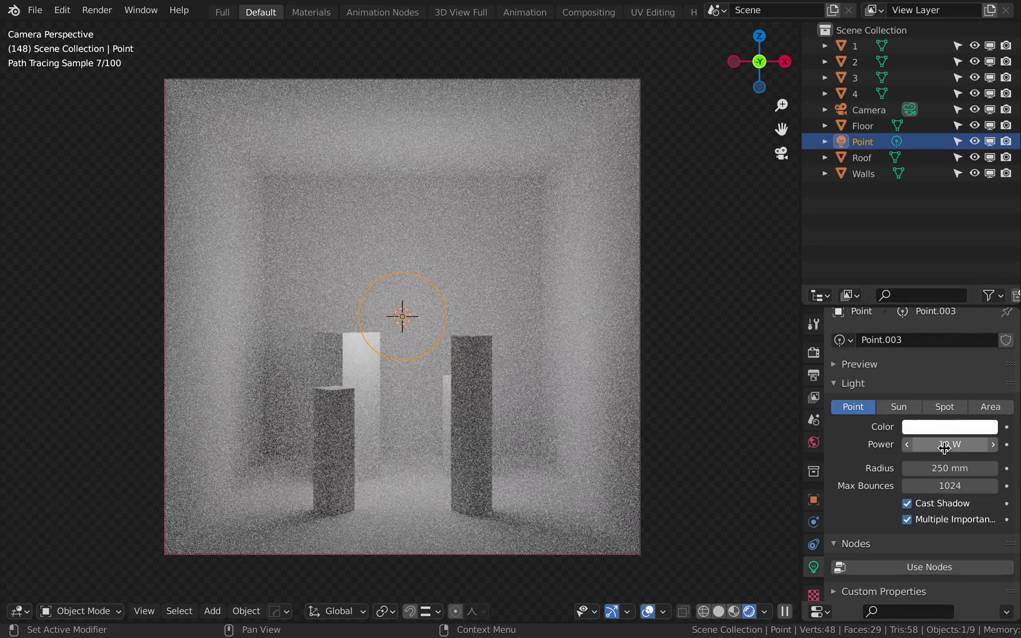
Step: Test light radii of 1 mm and 25 mm, then restore the radius to 250 mm
{"action": "double_click", "coordinate": [946, 467]}
{"action": "type", "text": "1"}
{"action": "key", "text": "Return"}
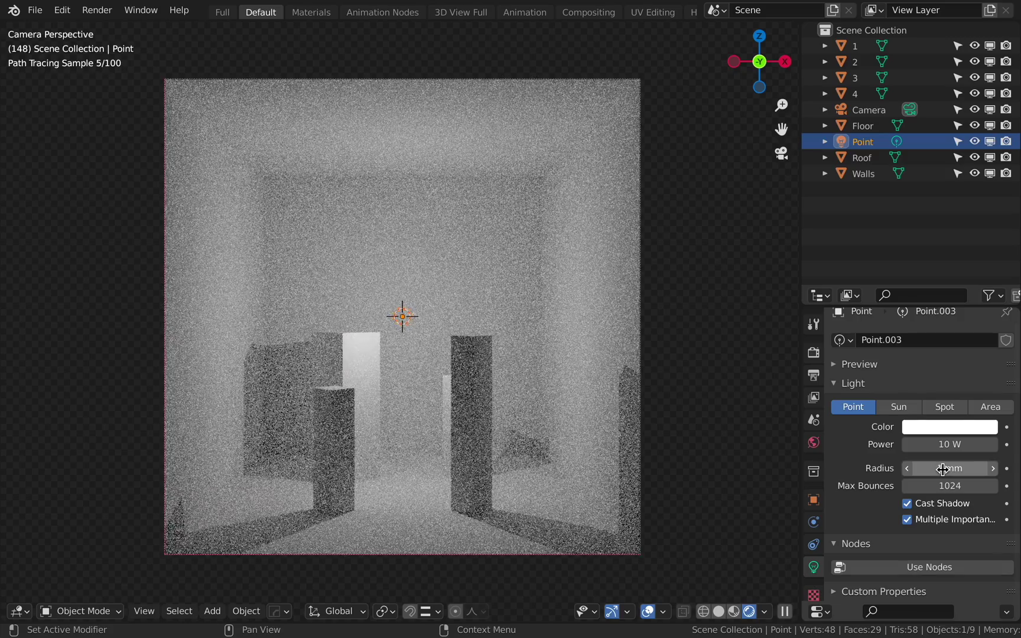
{"action": "double_click", "coordinate": [944, 470]}
{"action": "type", "text": "25"}
{"action": "key", "text": "Return"}
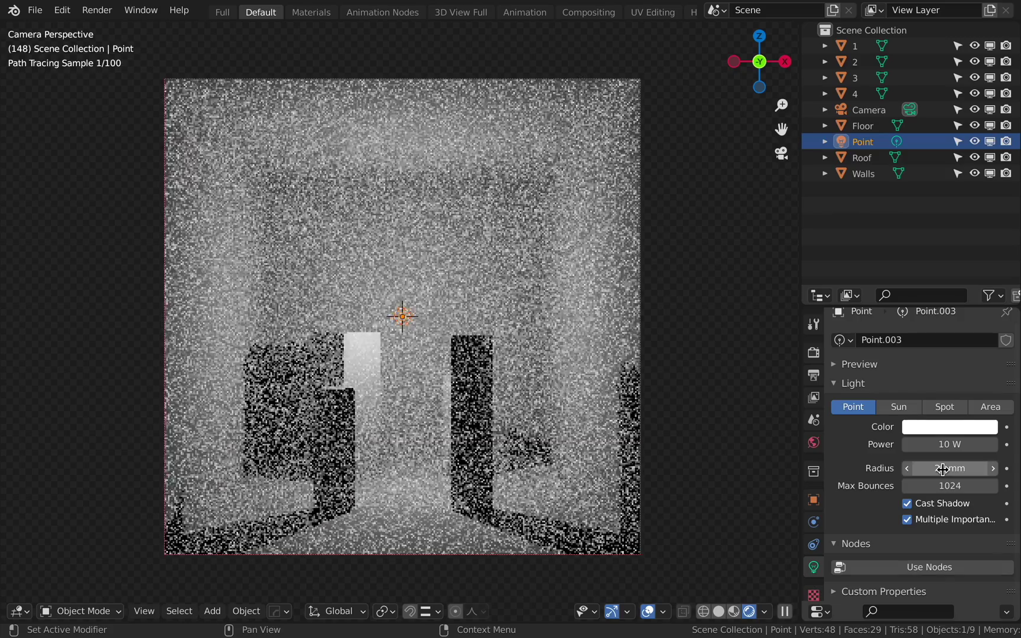
{"action": "double_click", "coordinate": [943, 470]}
{"action": "type", "text": "250"}
{"action": "key", "text": "Return"}
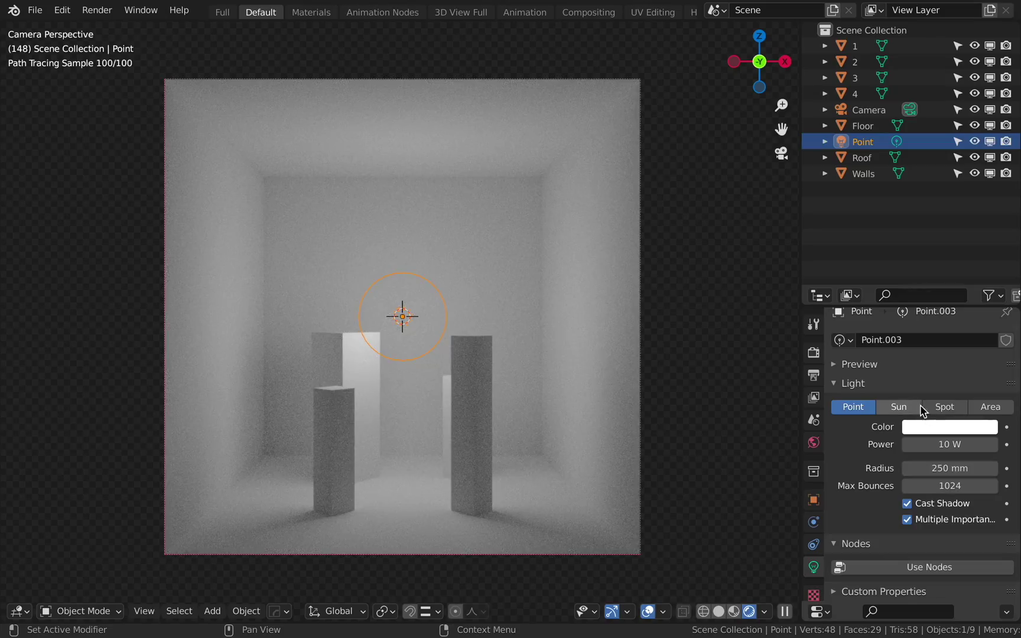
Step: Make the light a sun at strength 1, tilted -67.5° on Y, with the Roof hidden
{"action": "left_click", "coordinate": [908, 407]}
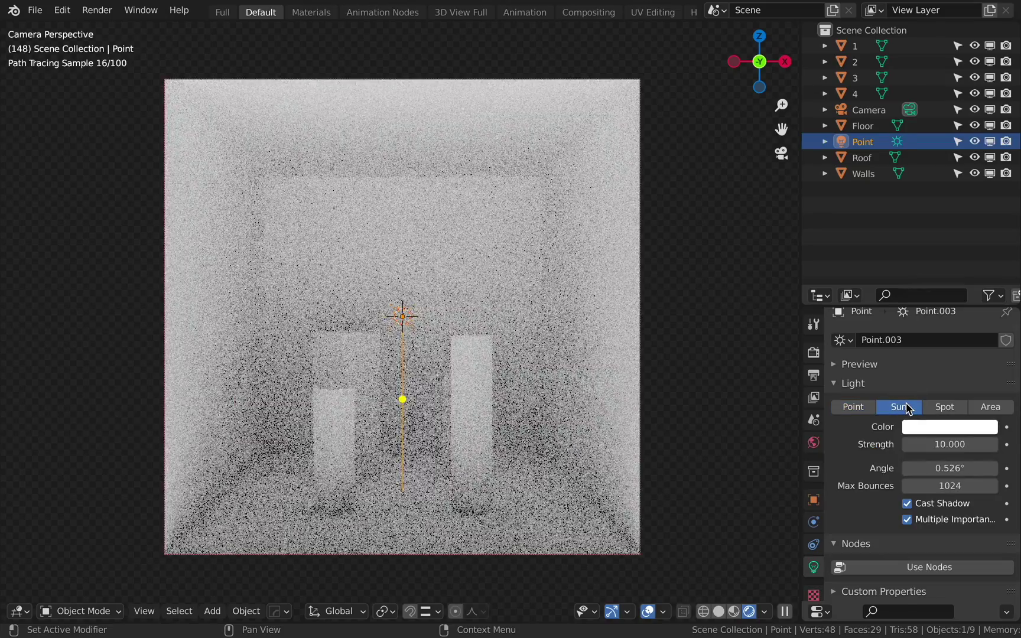
{"action": "left_click", "coordinate": [1005, 159]}
{"action": "double_click", "coordinate": [951, 446]}
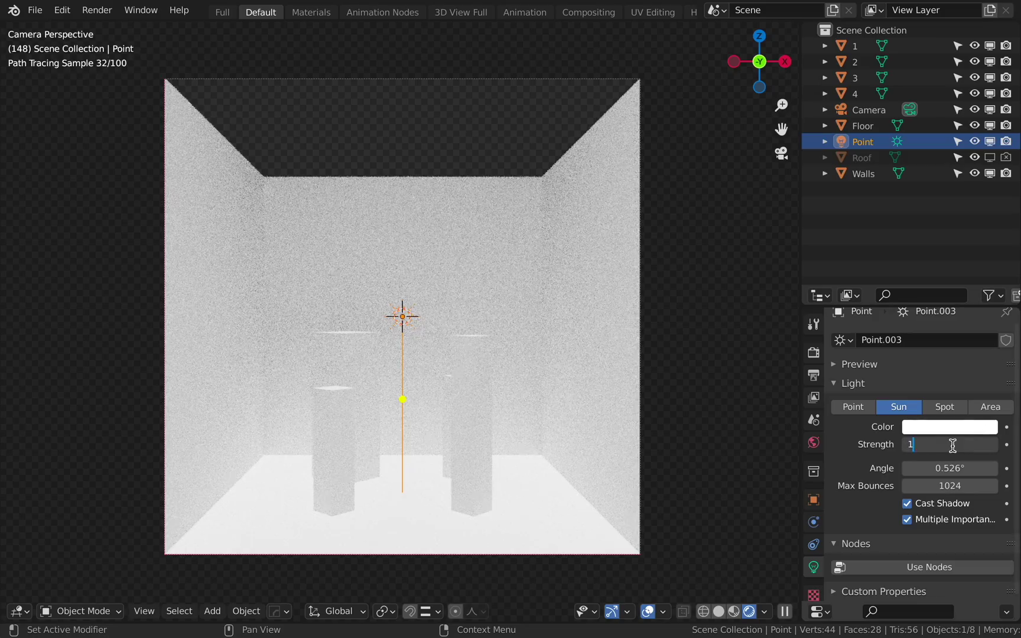
{"action": "type", "text": "1"}
{"action": "key", "text": "Return"}
{"action": "key", "text": "r"}
{"action": "key", "text": "y"}
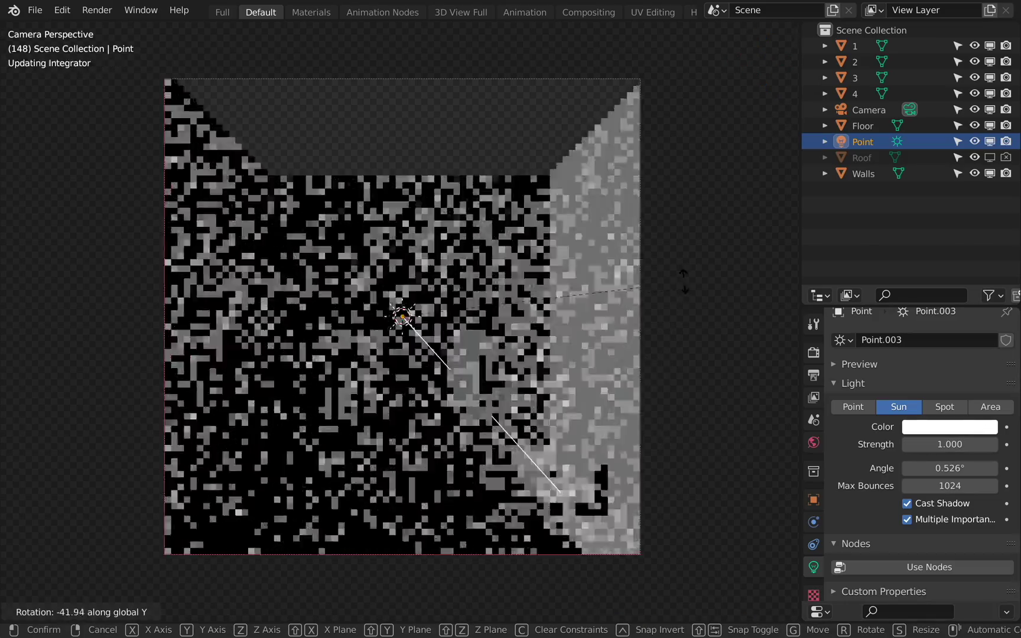
{"action": "left_click", "coordinate": [696, 136]}
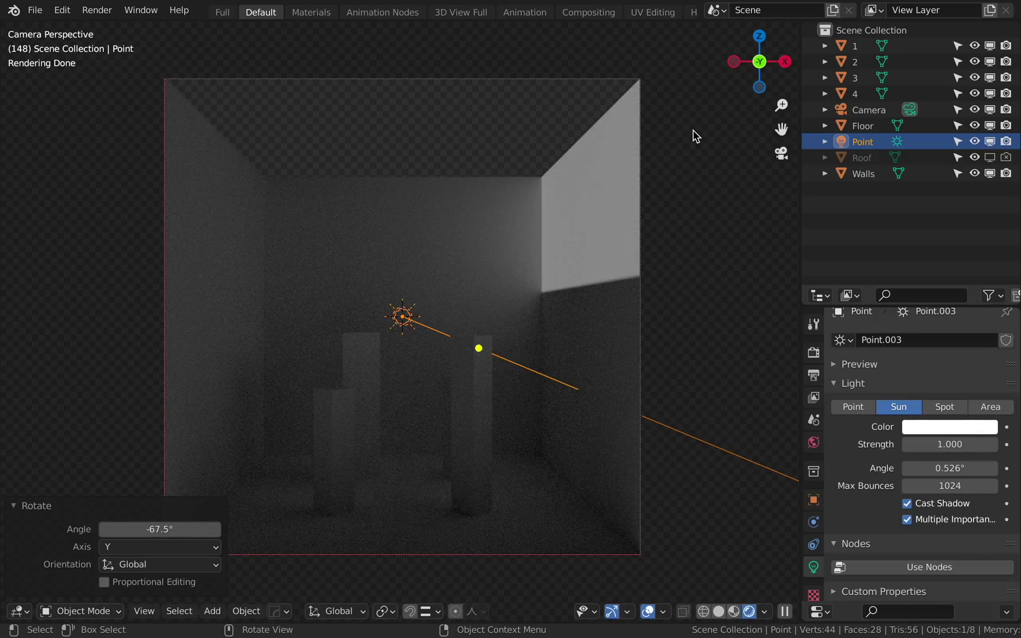
Step: Hide the Walls from viewport and render and tint the sun orange
{"action": "left_click", "coordinate": [993, 175]}
{"action": "left_click", "coordinate": [1006, 174]}
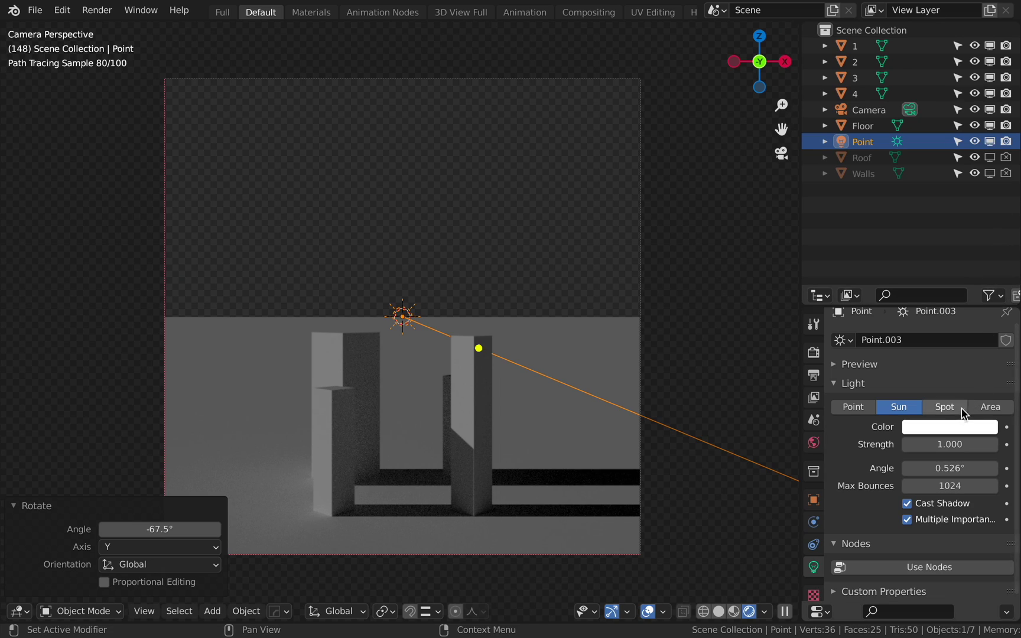
{"action": "left_click", "coordinate": [949, 426]}
{"action": "mouse_move", "coordinate": [897, 324]}
{"action": "left_mouse_down"}
{"action": "mouse_move", "coordinate": [877, 319]}
{"action": "mouse_move", "coordinate": [910, 289]}
{"action": "mouse_move", "coordinate": [898, 305]}
{"action": "left_mouse_up"}
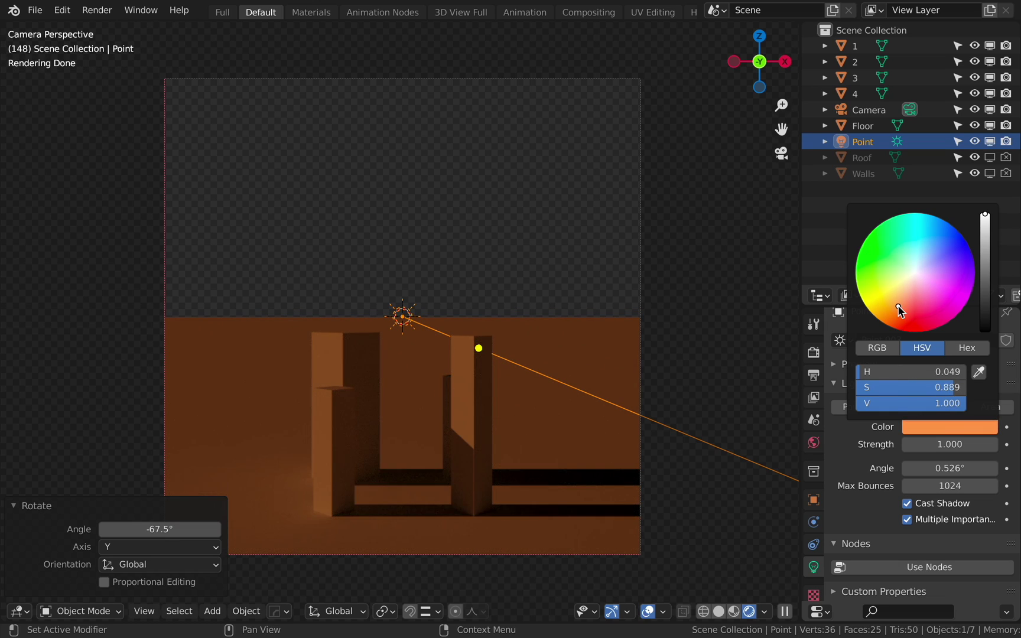
Step: Undo the sun experiments and change the light type to Spot
{"action": "key", "text": "ctrl+z"}
{"action": "key", "text": "ctrl+z"}
{"action": "key", "text": "ctrl+z"}
{"action": "key", "text": "ctrl+z"}
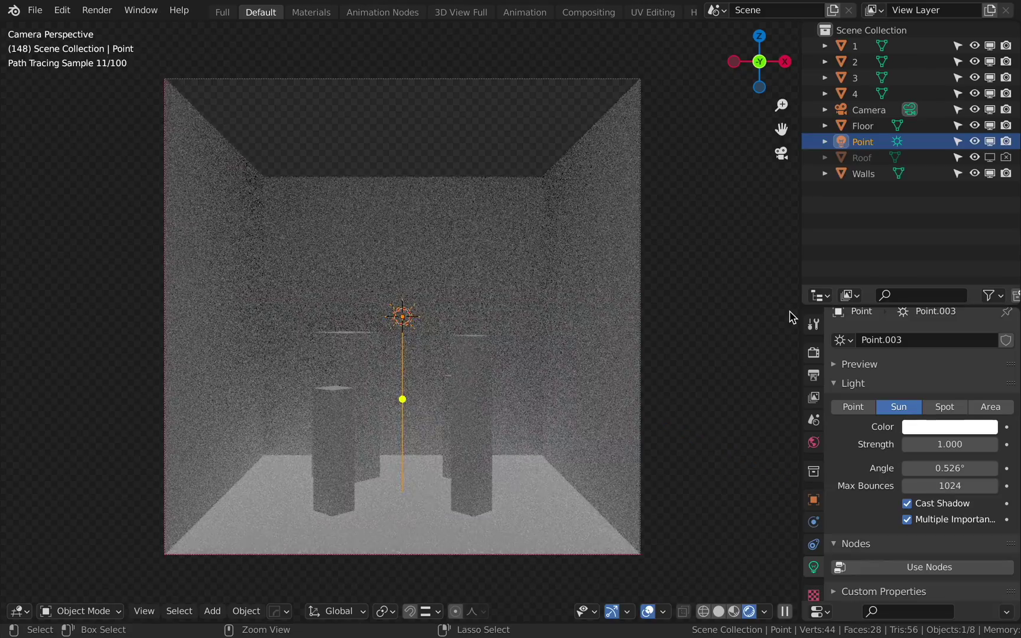
{"action": "key", "text": "ctrl+z"}
{"action": "key", "text": "ctrl+z"}
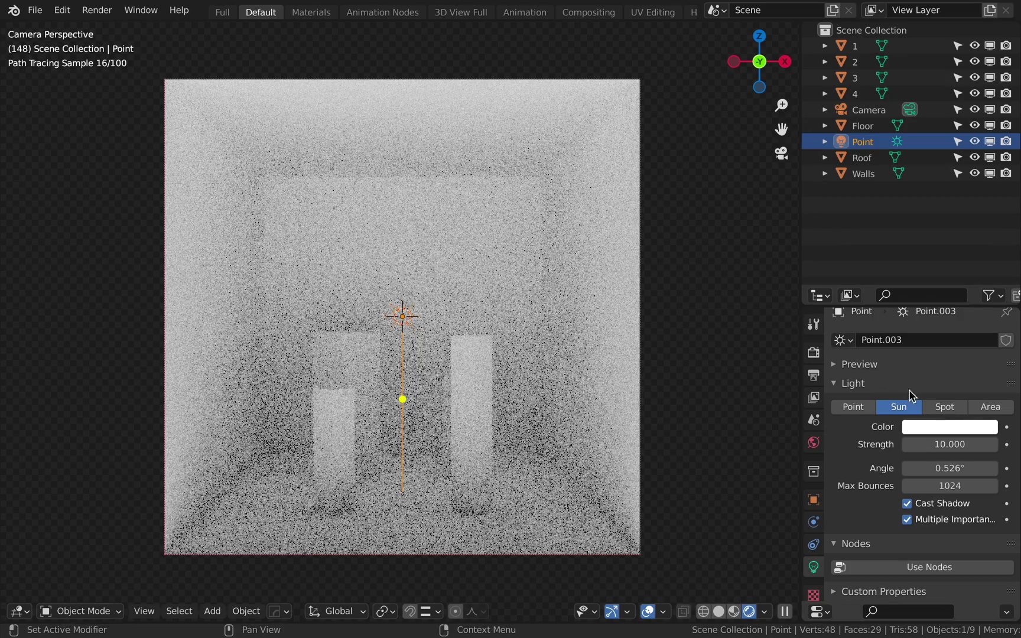
{"action": "left_click", "coordinate": [938, 408]}
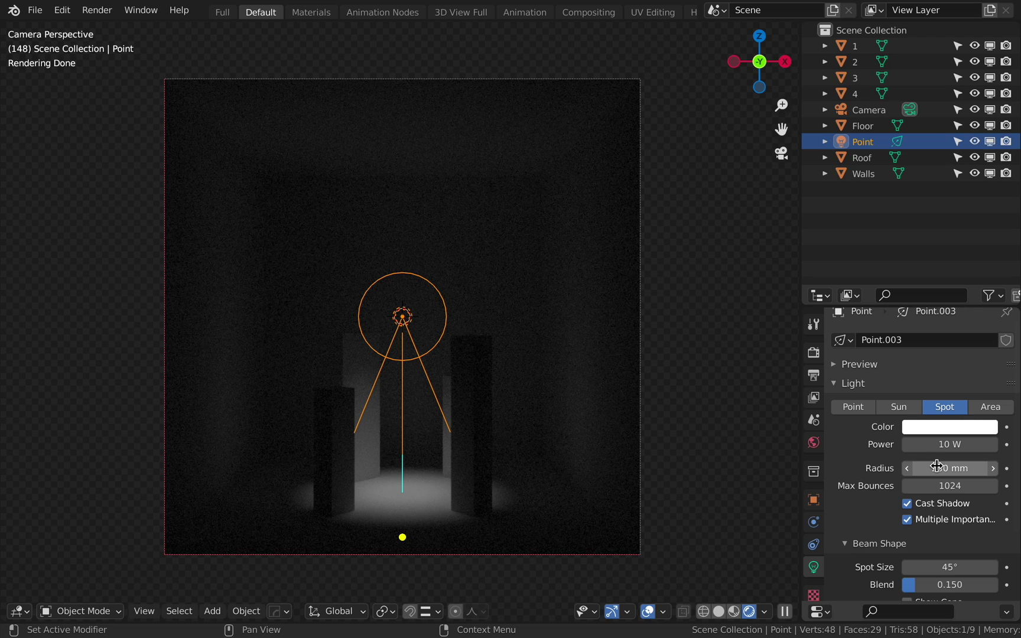
Step: Widen the spot cone, return it to 45.2°, and set a 50 mm radius
{"action": "scroll", "coordinate": [941, 504], "scroll_direction": "down", "scroll_amount": 3}
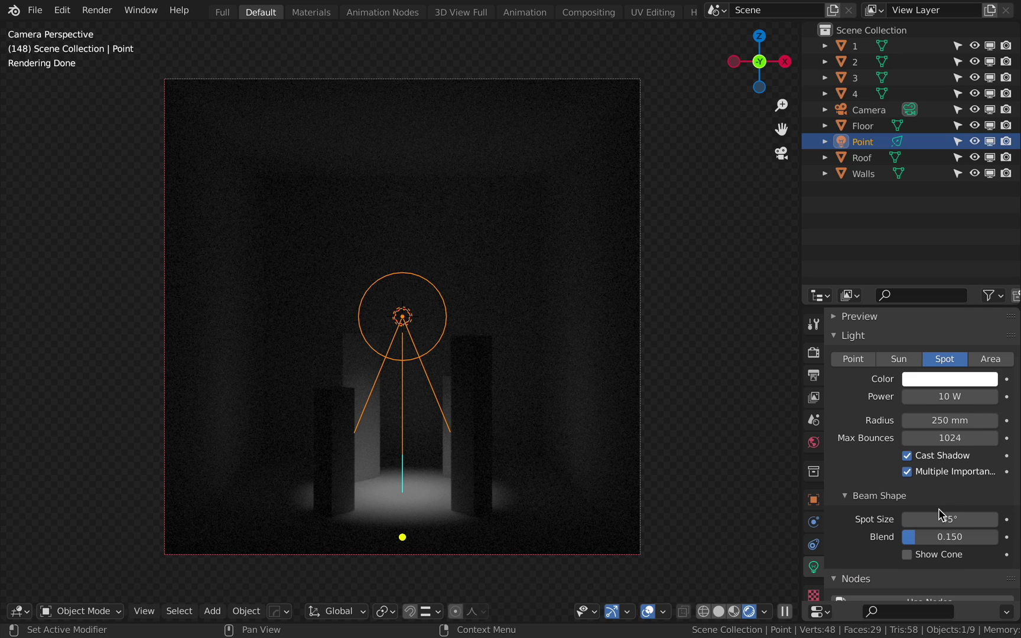
{"action": "left_click_drag", "start_coordinate": [943, 487], "coordinate": [886, 488]}
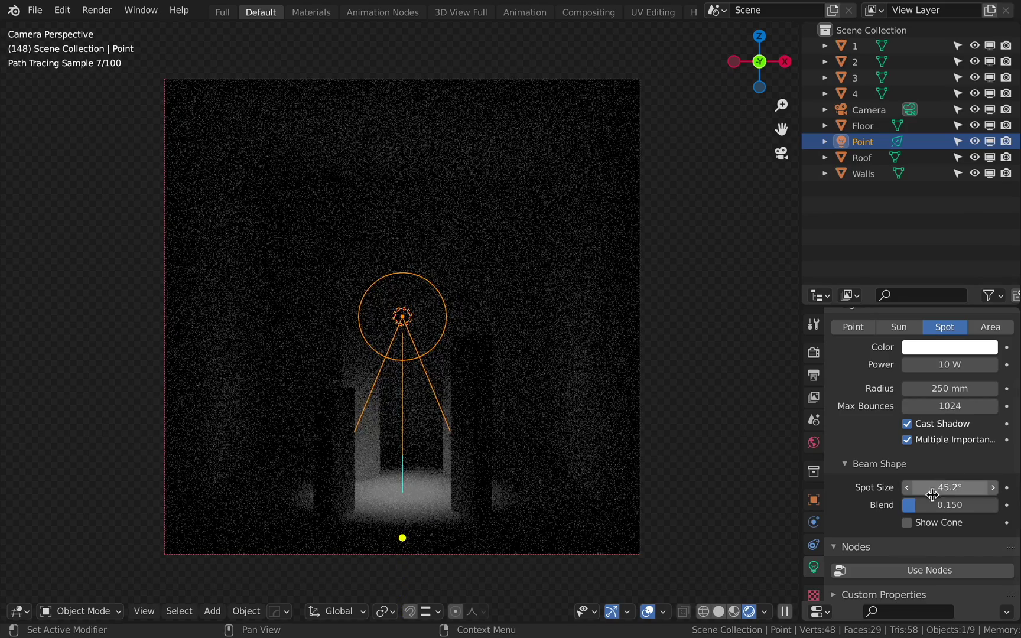
{"action": "left_click_drag", "start_coordinate": [946, 505], "coordinate": [902, 509]}
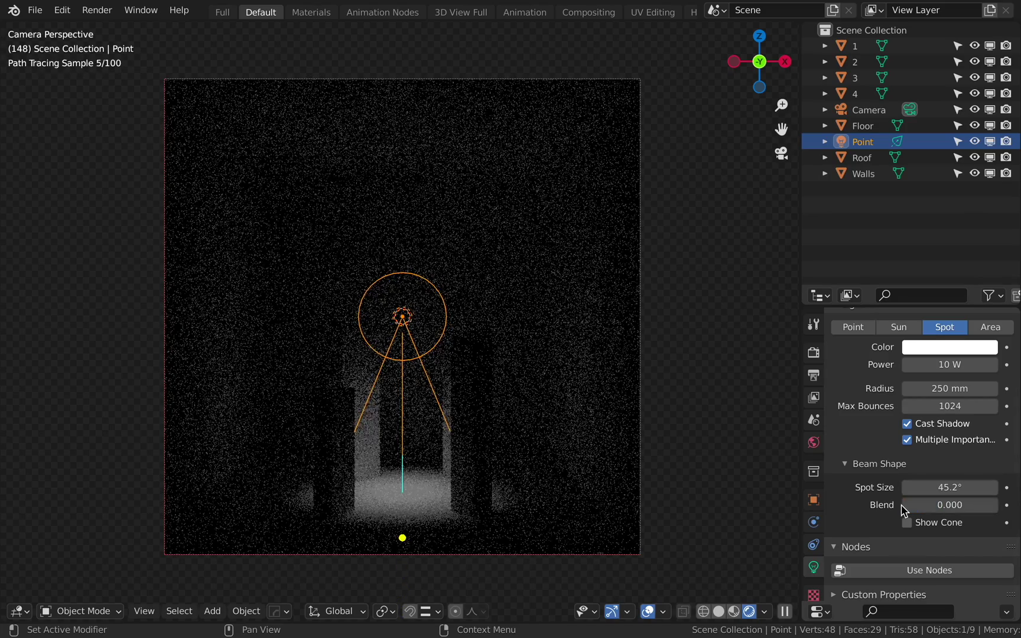
{"action": "left_click", "coordinate": [946, 388]}
{"action": "type", "text": "50"}
{"action": "key", "text": "Return"}
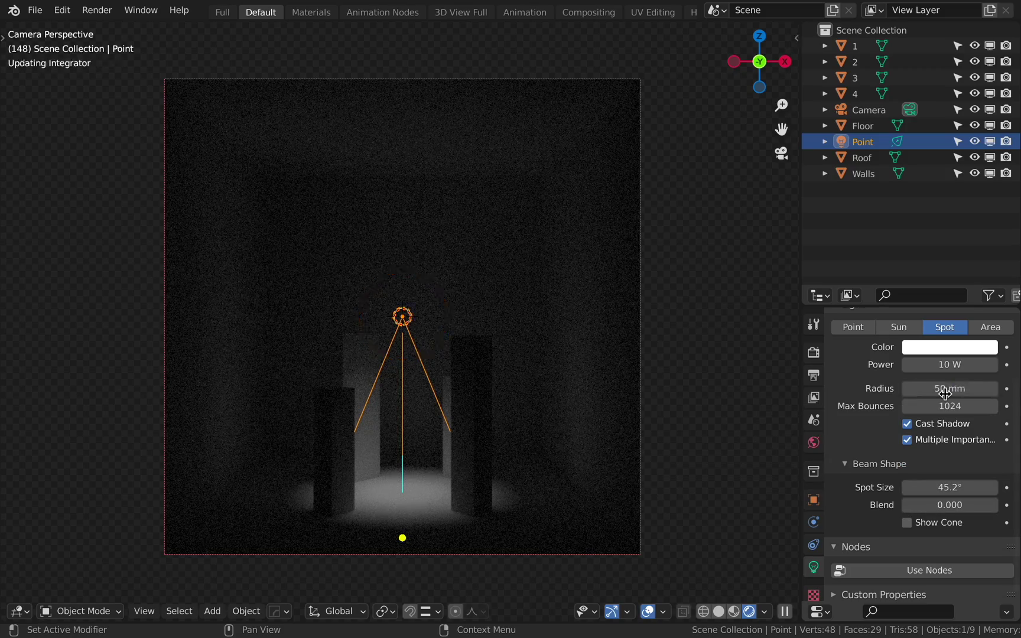
Step: Set spot blend to 0.762, briefly show the cone, then make it an area light
{"action": "left_click_drag", "start_coordinate": [920, 506], "coordinate": [978, 510]}
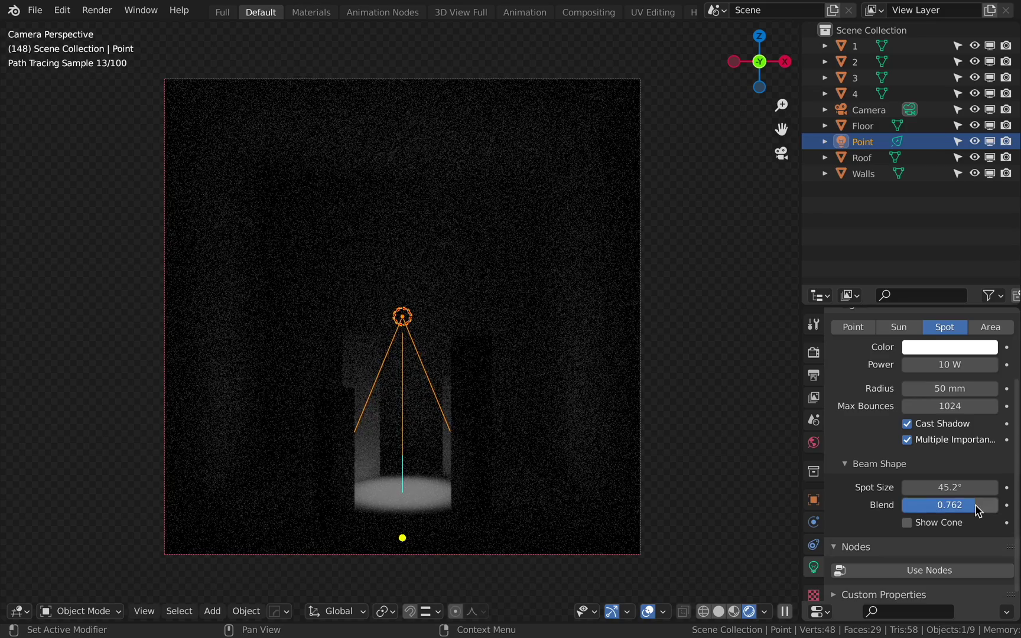
{"action": "left_click", "coordinate": [907, 523]}
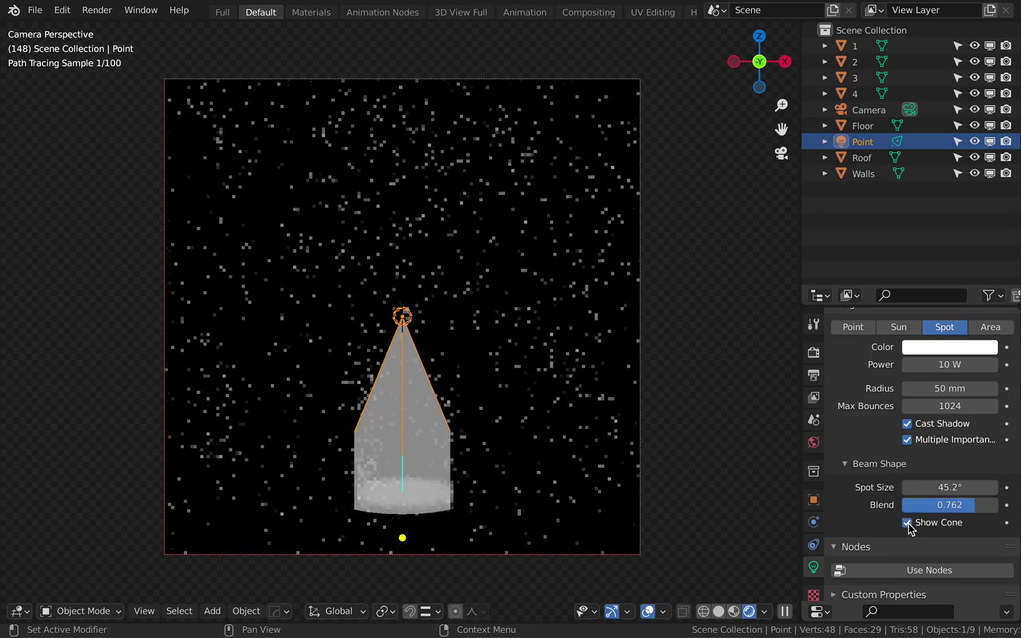
{"action": "left_click", "coordinate": [907, 524]}
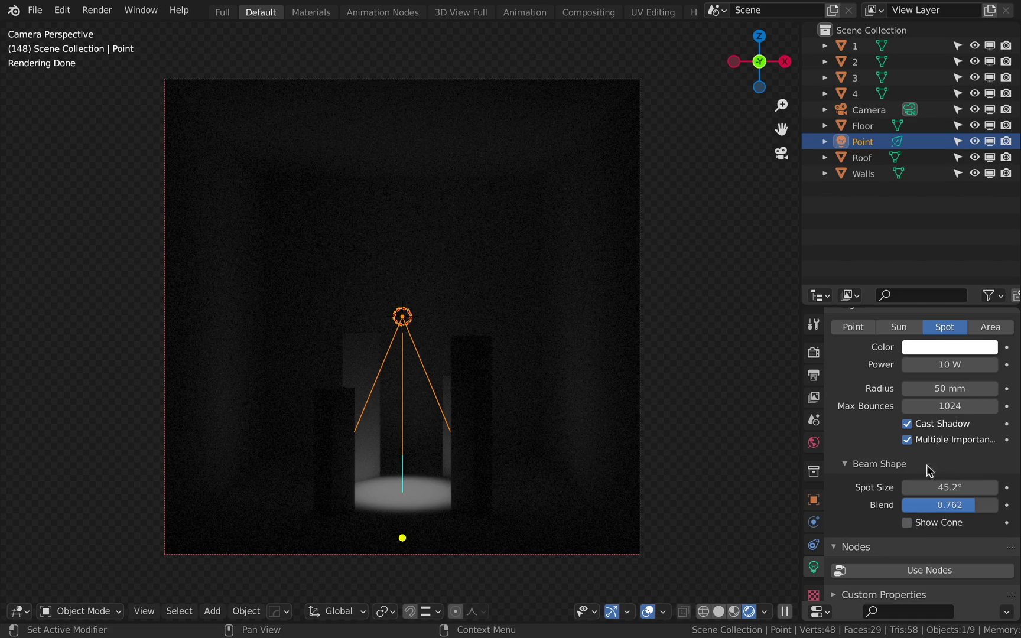
{"action": "left_click", "coordinate": [996, 333]}
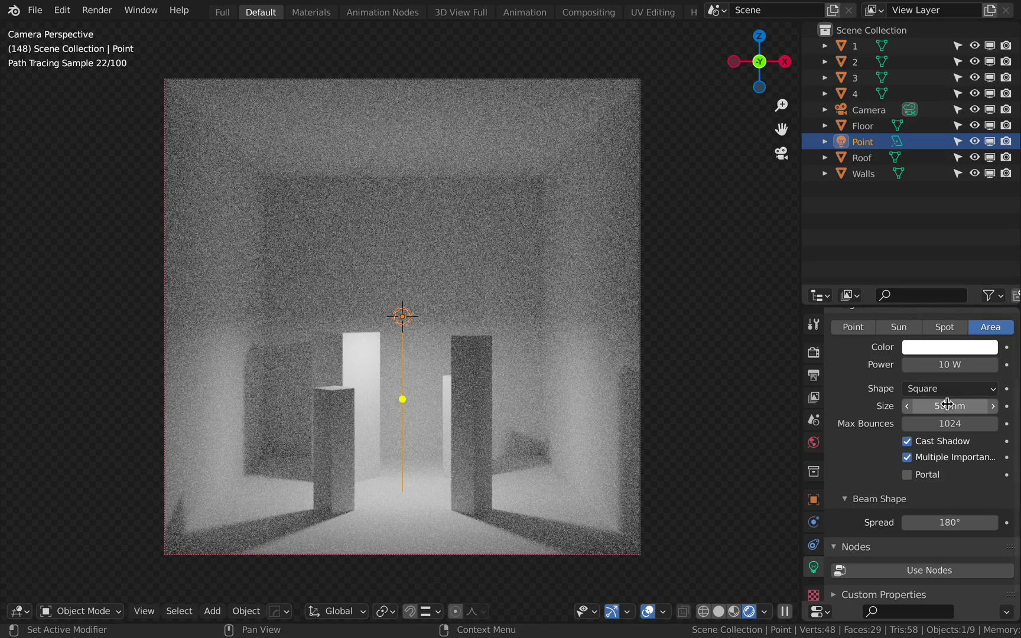
Step: Rotate the area light 90° about X and enlarge its size
{"action": "key", "text": "r"}
{"action": "key", "text": "x"}
{"action": "key", "text": "9"}
{"action": "key", "text": "0"}
{"action": "key", "text": "Return"}
{"action": "mouse_move", "coordinate": [950, 406]}
{"action": "left_mouse_down"}
{"action": "mouse_move", "coordinate": [1004, 406]}
{"action": "mouse_move", "coordinate": [940, 409]}
{"action": "left_mouse_up"}
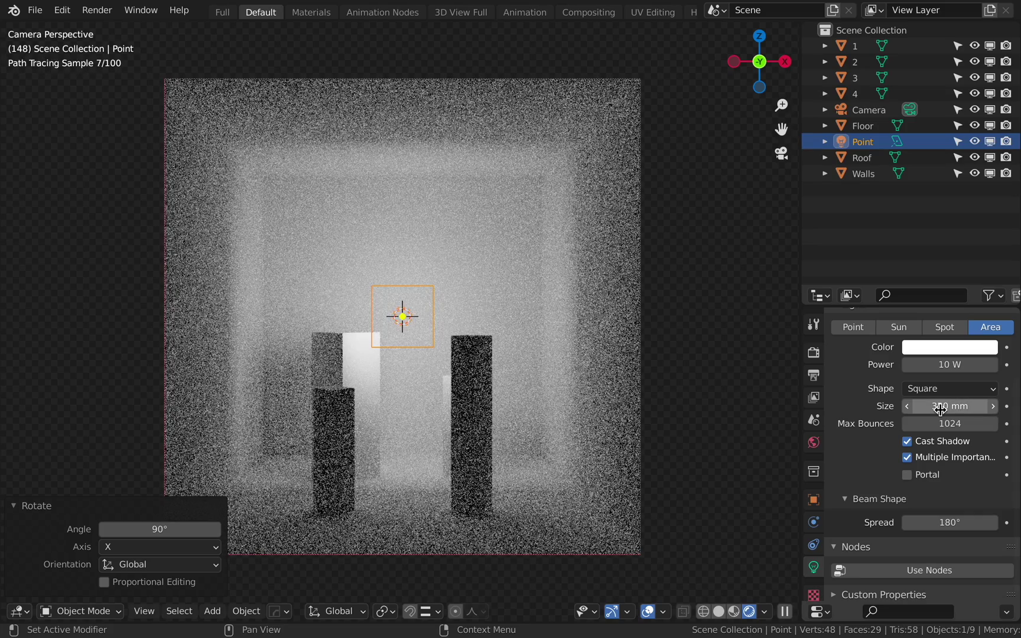
Step: Try Rectangle at 2310 mm wide, then a smaller Disk, then set the shape to Ellipse
{"action": "left_click", "coordinate": [939, 389]}
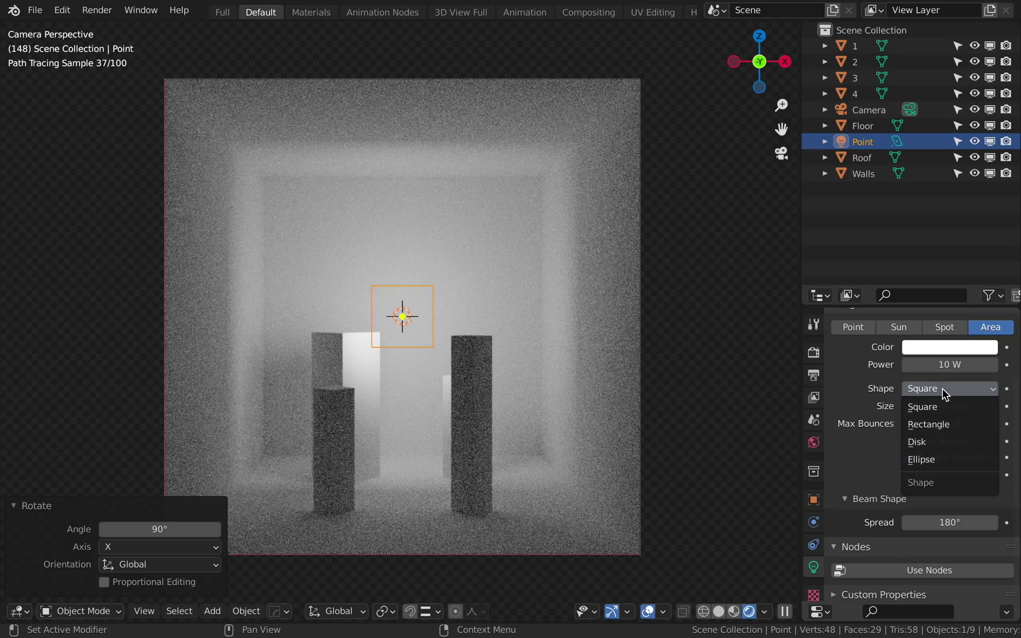
{"action": "left_click", "coordinate": [941, 423]}
{"action": "left_click_drag", "start_coordinate": [943, 406], "coordinate": [993, 422]}
{"action": "left_click", "coordinate": [926, 390]}
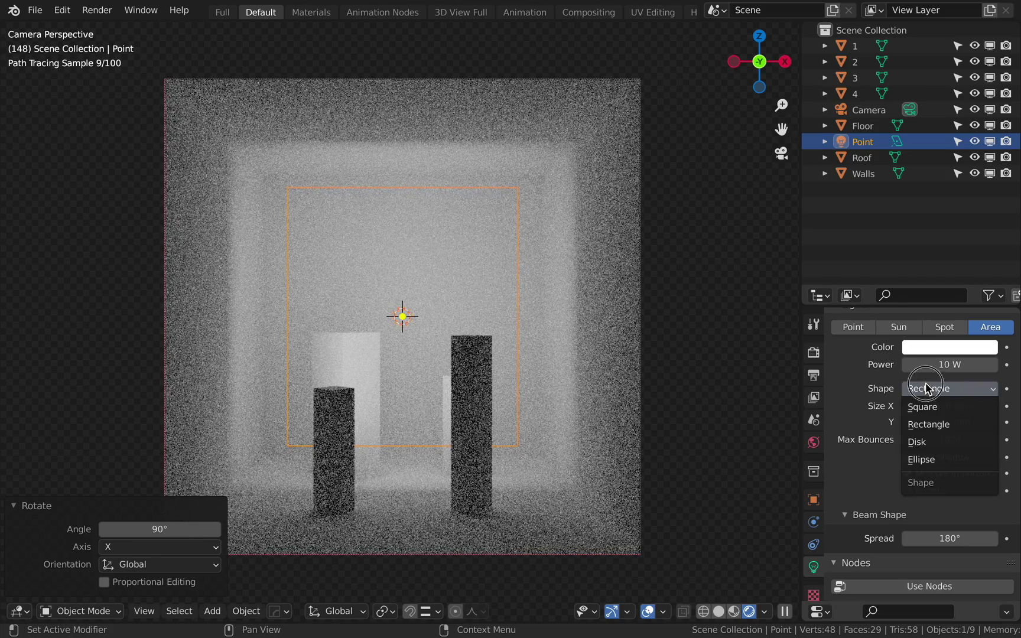
{"action": "left_click", "coordinate": [925, 440]}
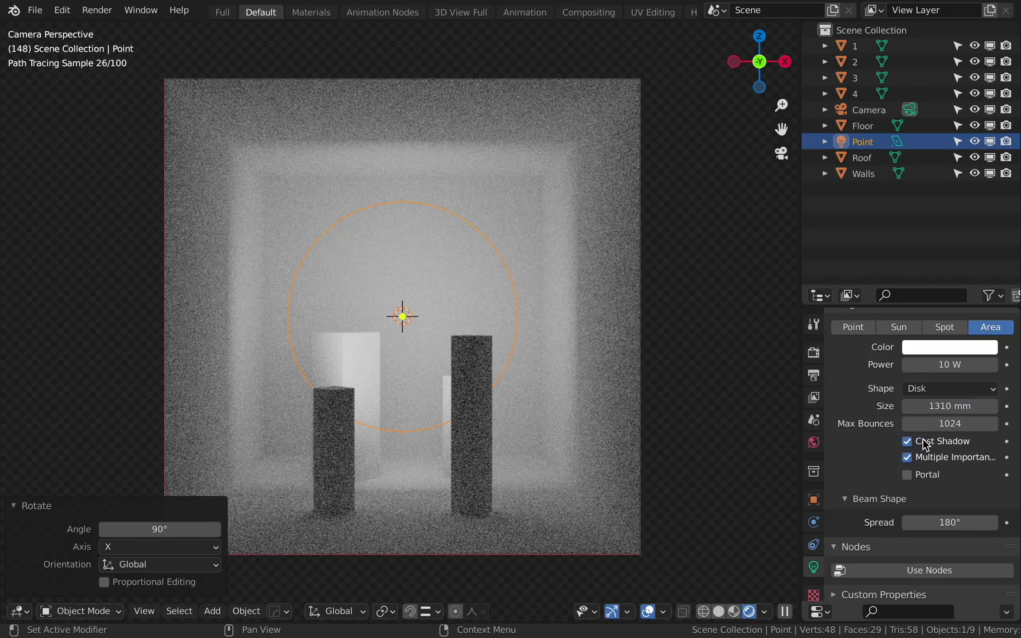
{"action": "left_click_drag", "start_coordinate": [950, 406], "coordinate": [928, 423]}
{"action": "left_click", "coordinate": [955, 390]}
{"action": "left_click", "coordinate": [950, 458]}
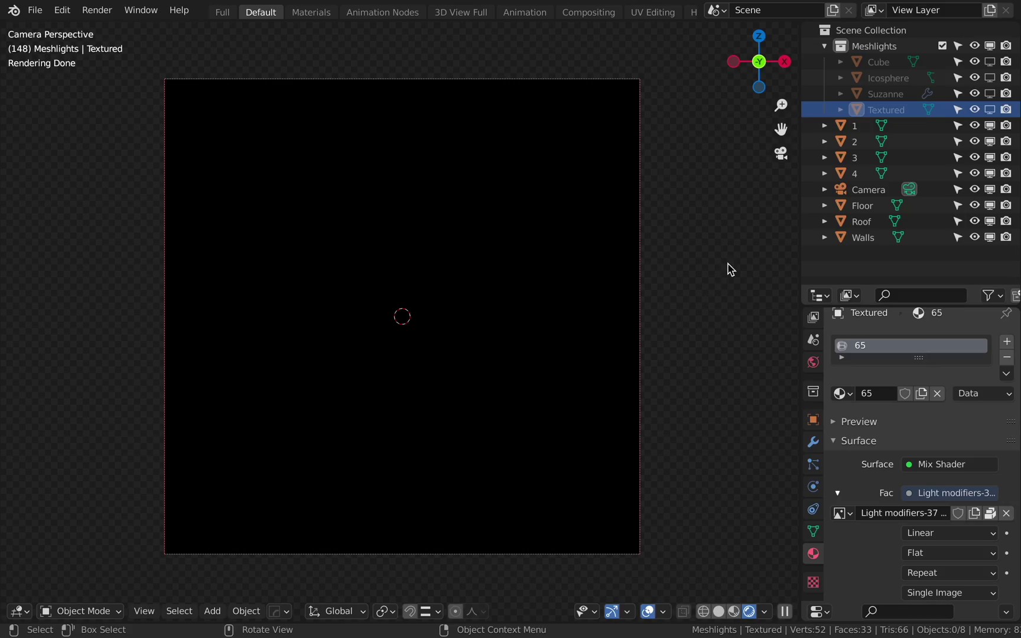
Step: Toggle the Cube, Icosphere and Suzanne lights on and off, keeping only Textured enabled
{"action": "left_click_drag", "start_coordinate": [991, 62], "coordinate": [995, 97]}
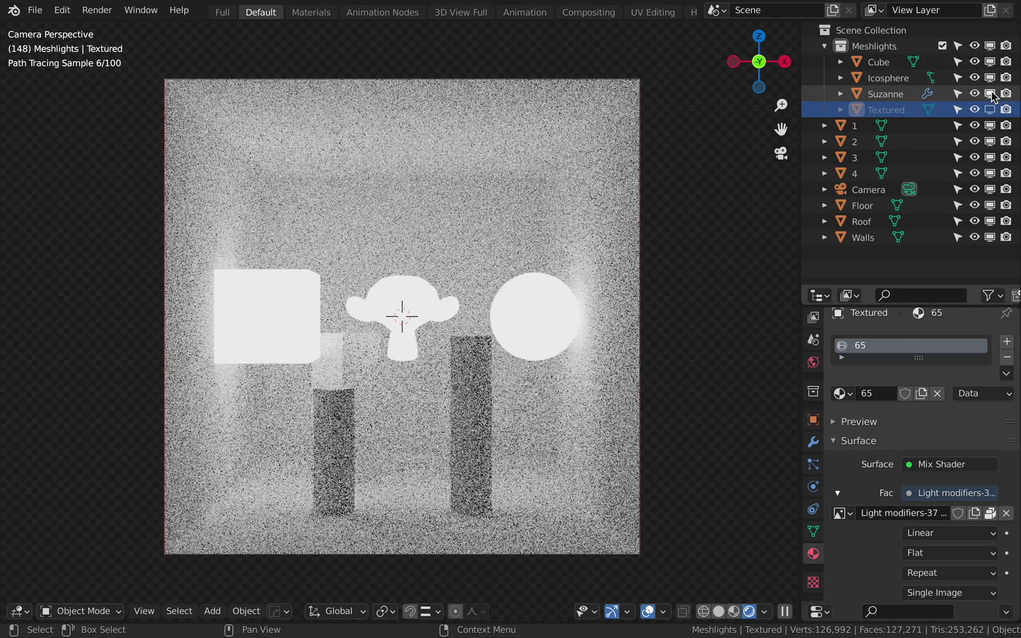
{"action": "left_click_drag", "start_coordinate": [994, 96], "coordinate": [994, 69]}
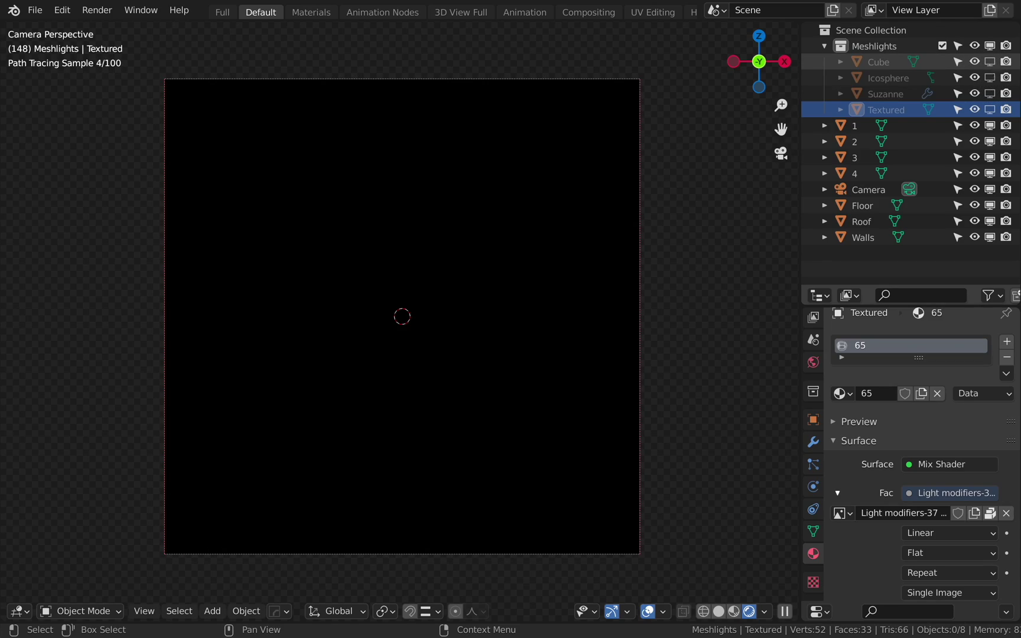
{"action": "left_click", "coordinate": [991, 113]}
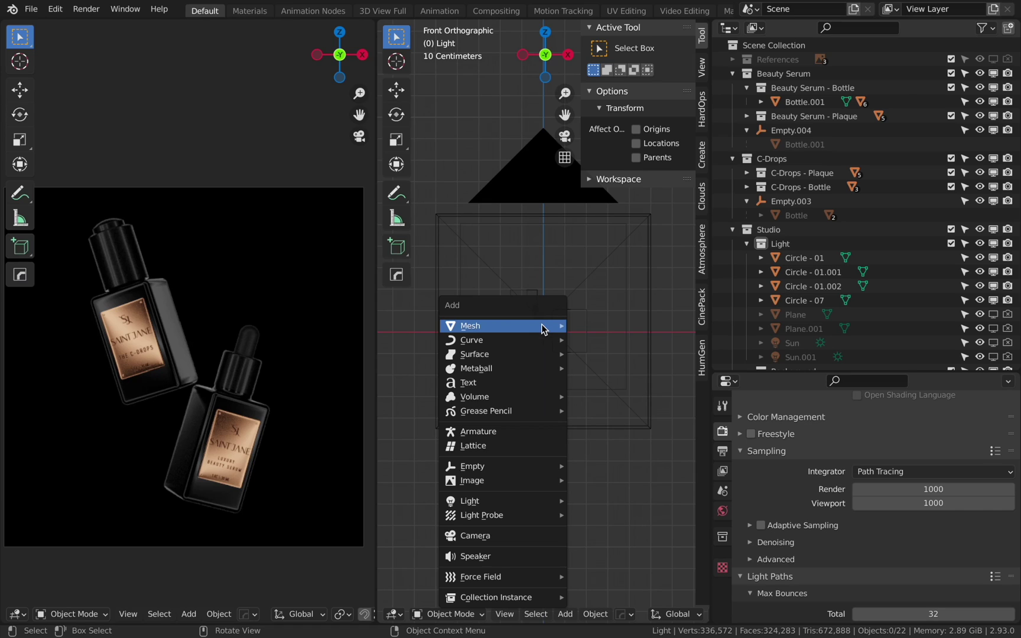
Step: Add a mesh plane of size 100 mm at the origin in the Light collection
{"action": "mouse_move", "coordinate": [544, 329]}
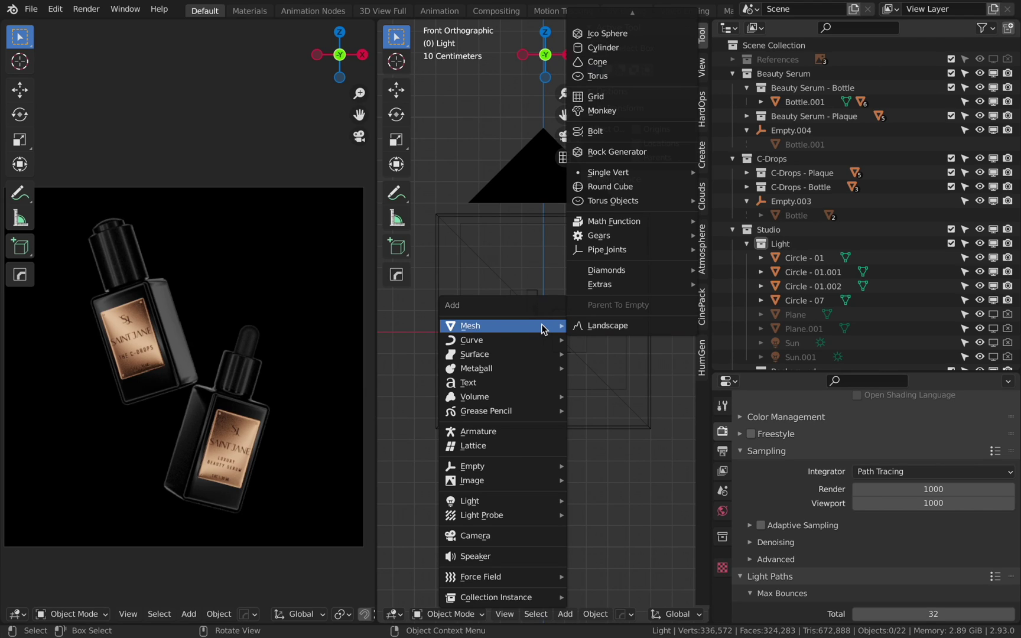
{"action": "scroll", "coordinate": [596, 18], "scroll_direction": "up", "scroll_amount": 3}
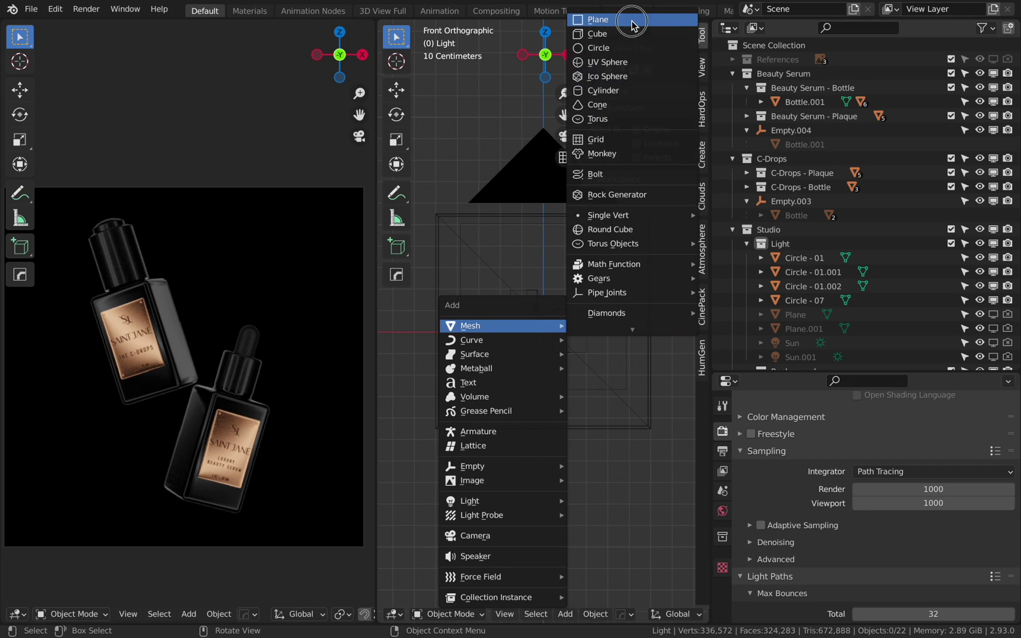
{"action": "left_click", "coordinate": [597, 17]}
{"action": "left_click", "coordinate": [519, 470]}
{"action": "key", "text": "Return"}
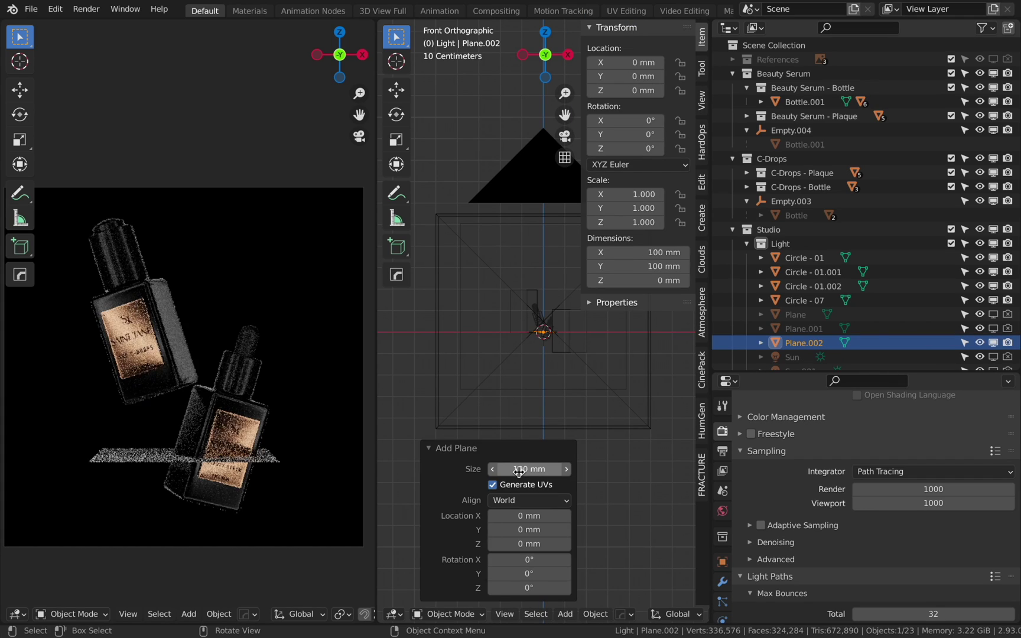
Step: Create a new material on the plane with an Emission surface shader
{"action": "left_click", "coordinate": [262, 13]}
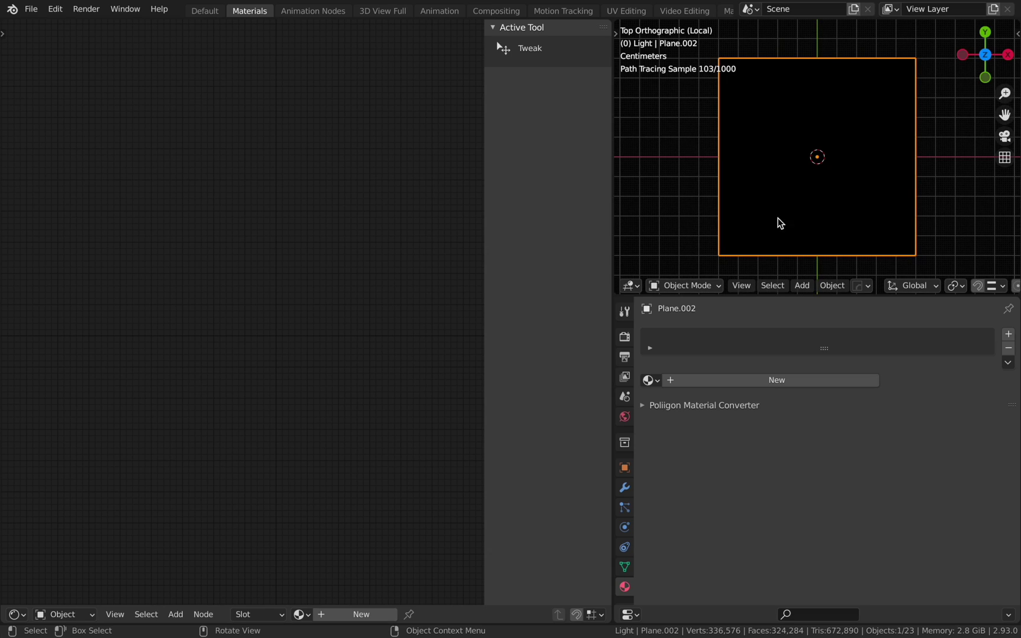
{"action": "left_click", "coordinate": [777, 381]}
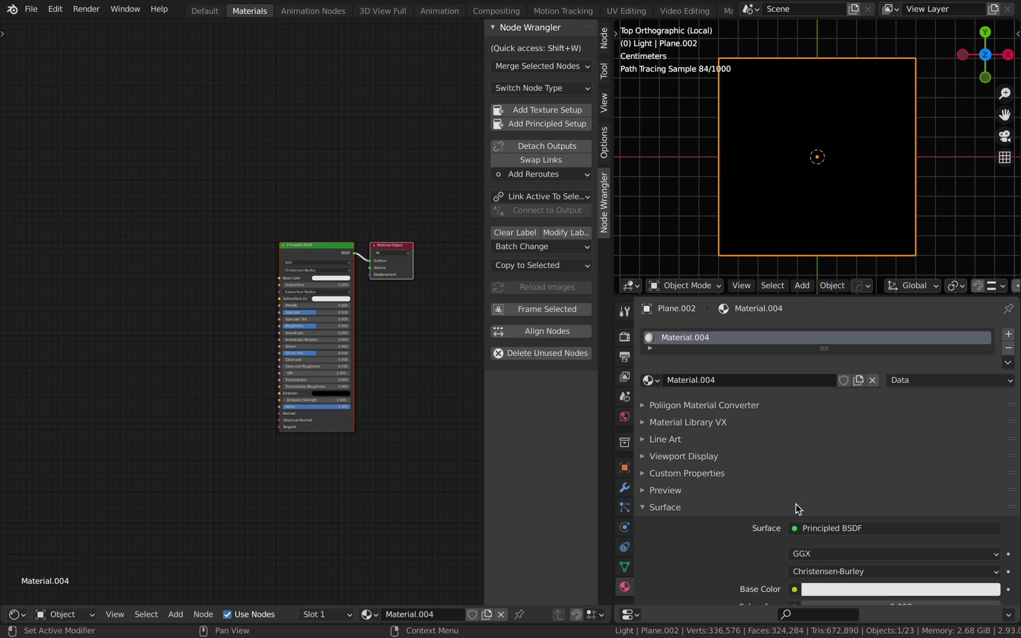
{"action": "left_click", "coordinate": [817, 530]}
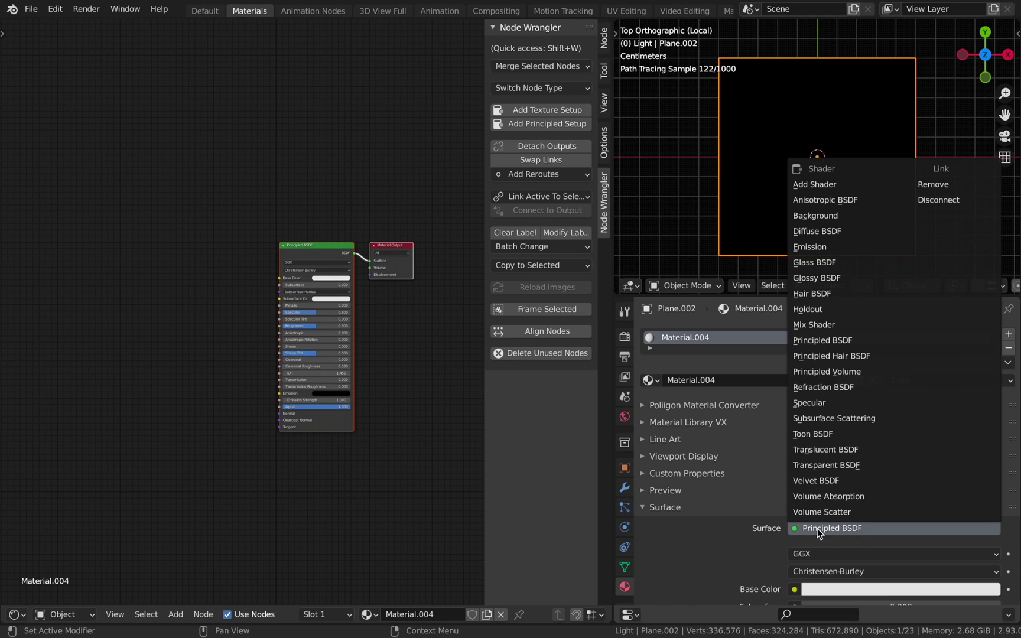
{"action": "left_click", "coordinate": [821, 246]}
Step: Insert a Mix Shader mixing a Transparent BSDF with the Emission node
{"action": "key", "text": "shift+a"}
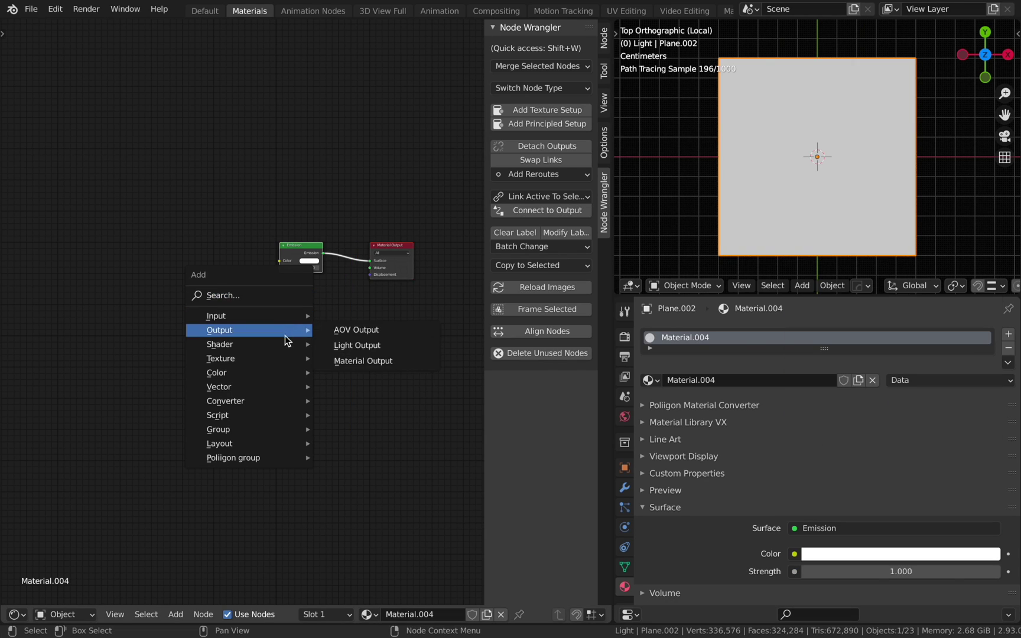
{"action": "mouse_move", "coordinate": [254, 344]}
{"action": "left_click", "coordinate": [354, 172]}
{"action": "left_click", "coordinate": [342, 239]}
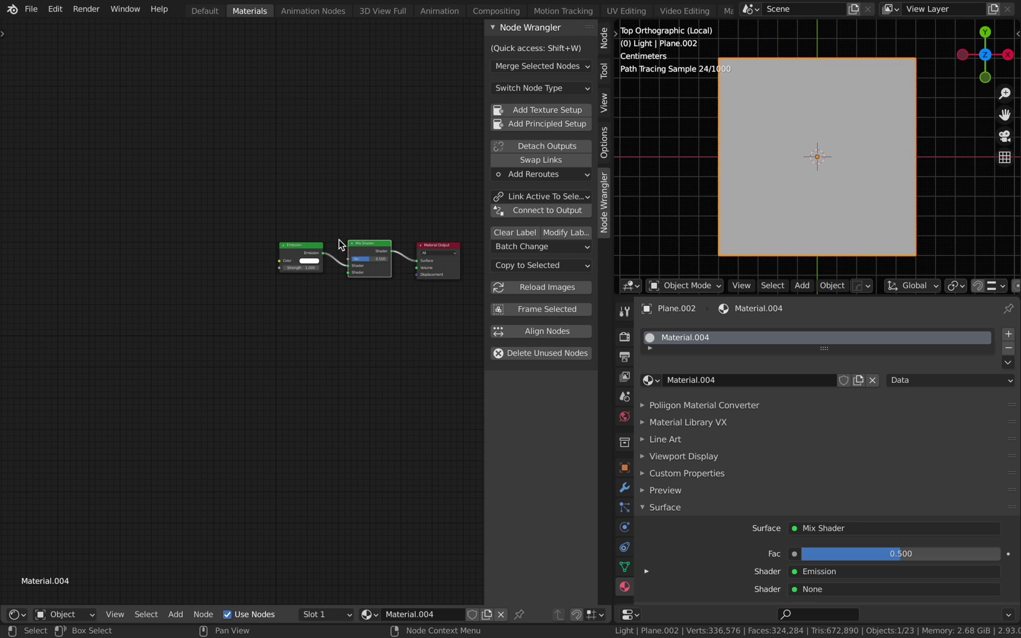
{"action": "key", "text": "shift+a"}
{"action": "mouse_move", "coordinate": [267, 315]}
{"action": "left_click", "coordinate": [345, 565]}
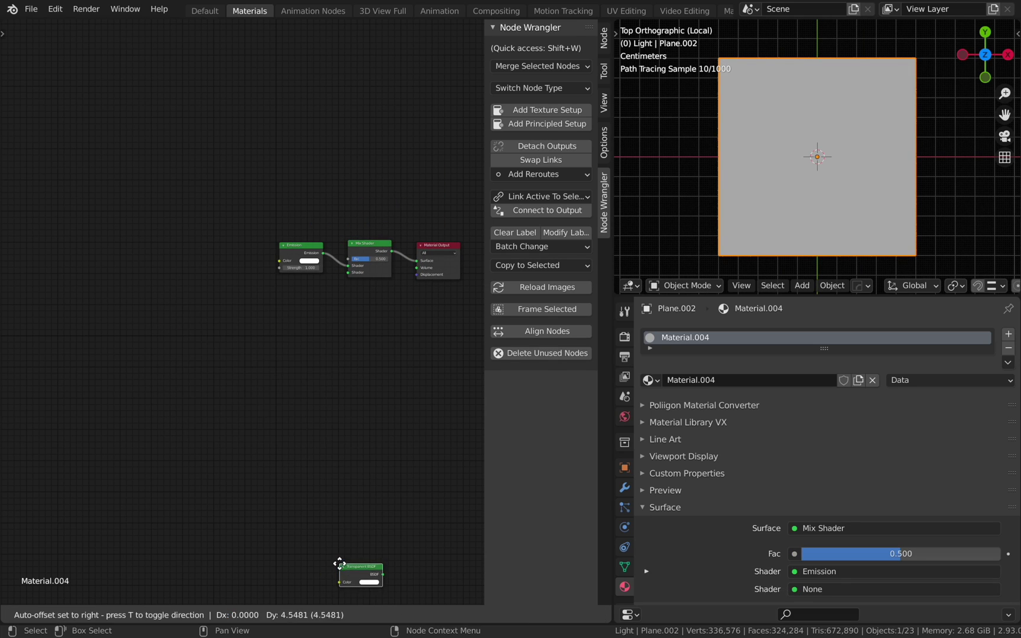
{"action": "left_click", "coordinate": [278, 280]}
{"action": "left_click_drag", "start_coordinate": [322, 291], "coordinate": [303, 319]}
Step: Add a Node Wrangler image-texture chain driving the Mix Shader factor
{"action": "left_click", "coordinate": [367, 244]}
{"action": "key", "text": "ctrl"}
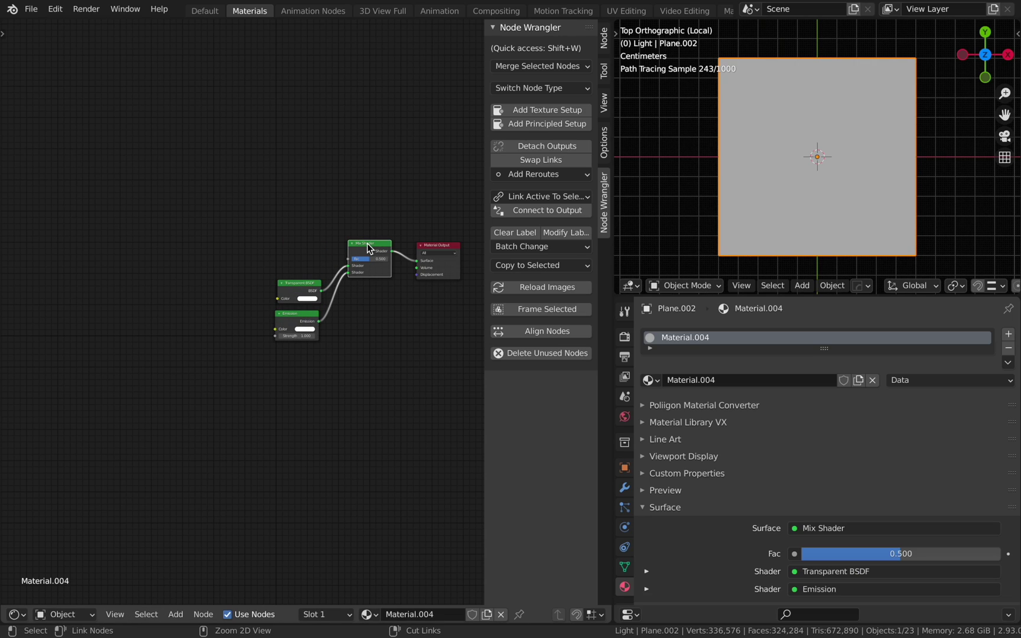
{"action": "key", "text": "ctrl+t"}
Step: Position the texture nodes and load the Light modifiers-33.jpg image as the mask
{"action": "key", "text": "g"}
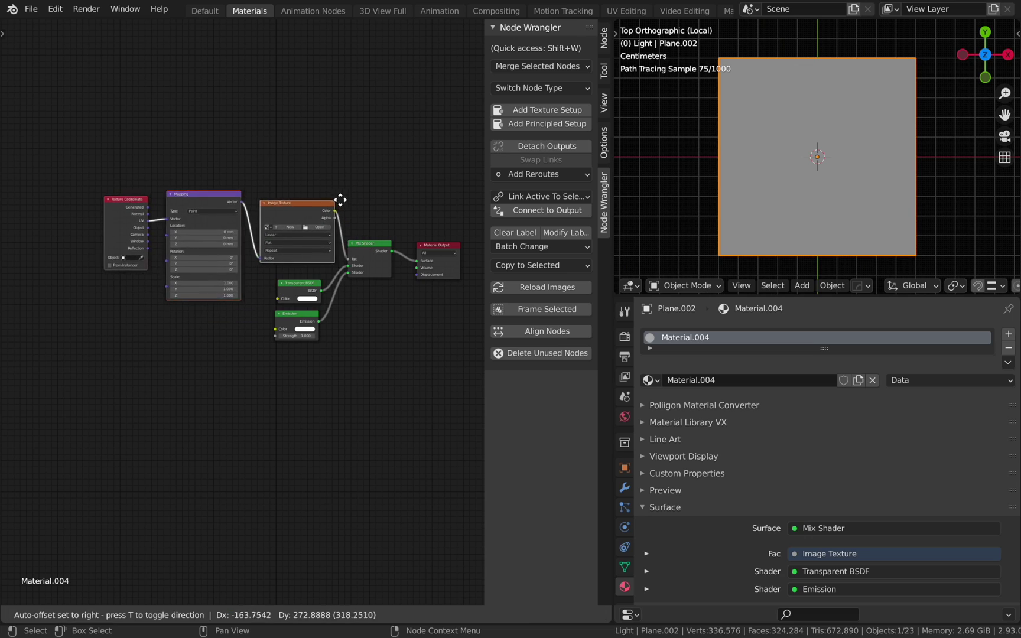
{"action": "left_click", "coordinate": [337, 200]}
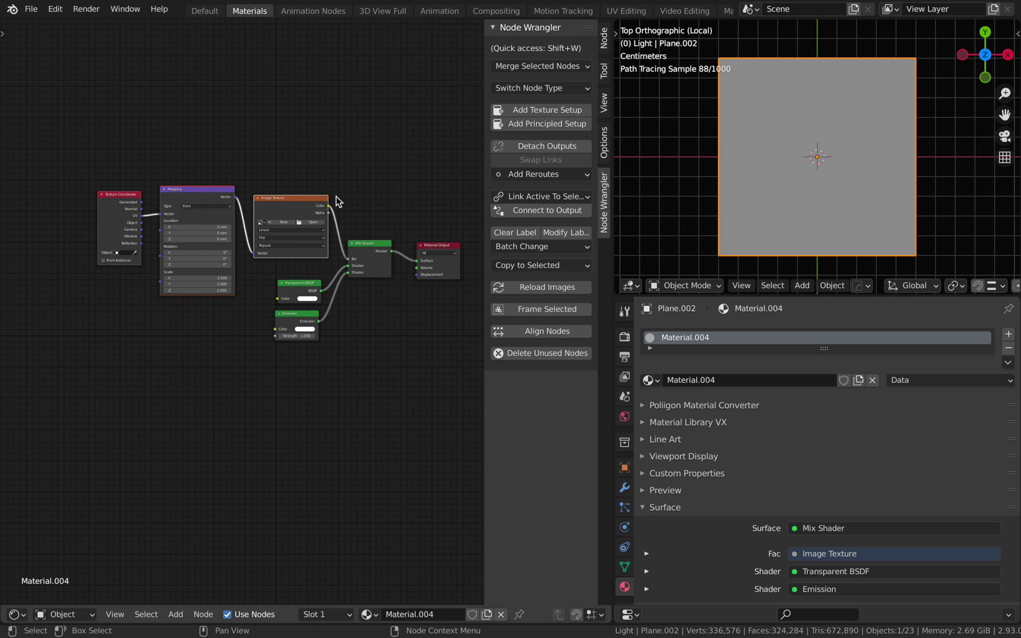
{"action": "left_click", "coordinate": [316, 221]}
{"action": "left_click", "coordinate": [221, 506]}
{"action": "scroll", "coordinate": [378, 438], "scroll_direction": "down", "scroll_amount": 5}
{"action": "double_click", "coordinate": [379, 434]}
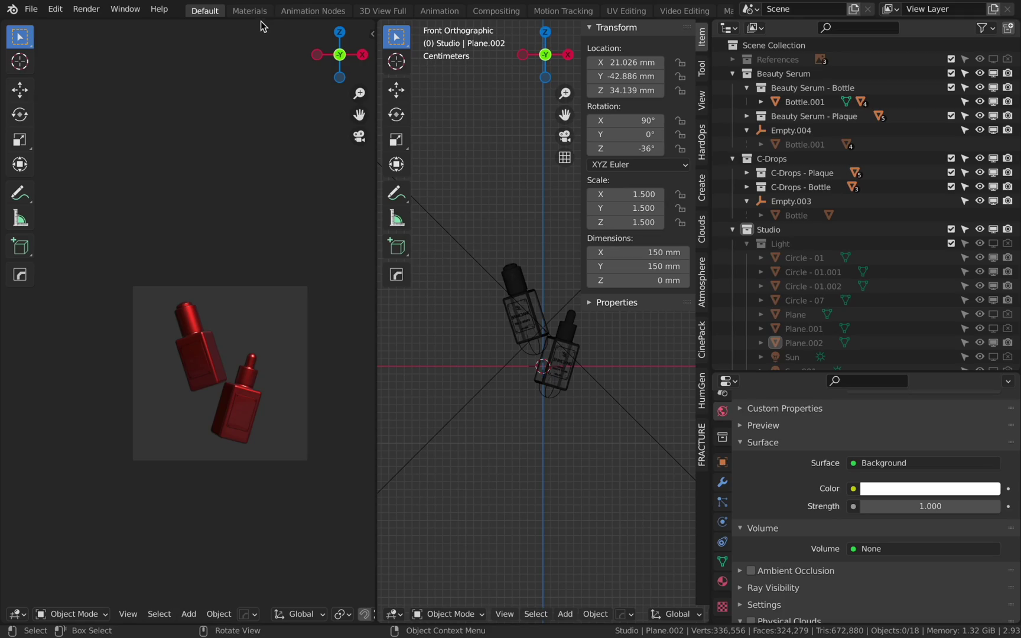
Step: Add an Environment Texture with mapping to the World Background and browse for its image
{"action": "left_click", "coordinate": [261, 14]}
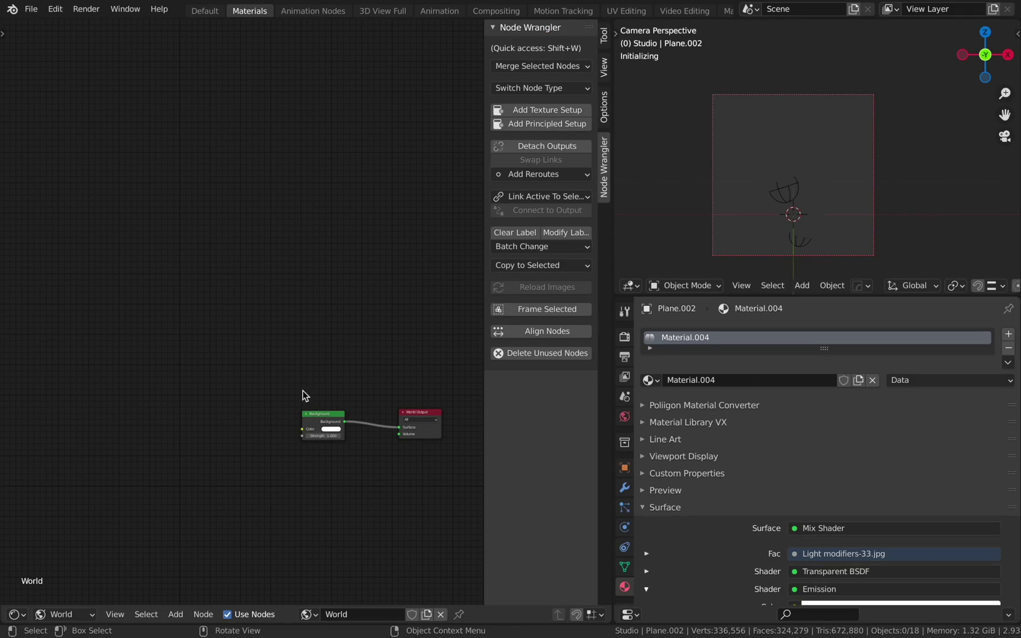
{"action": "left_click", "coordinate": [324, 419]}
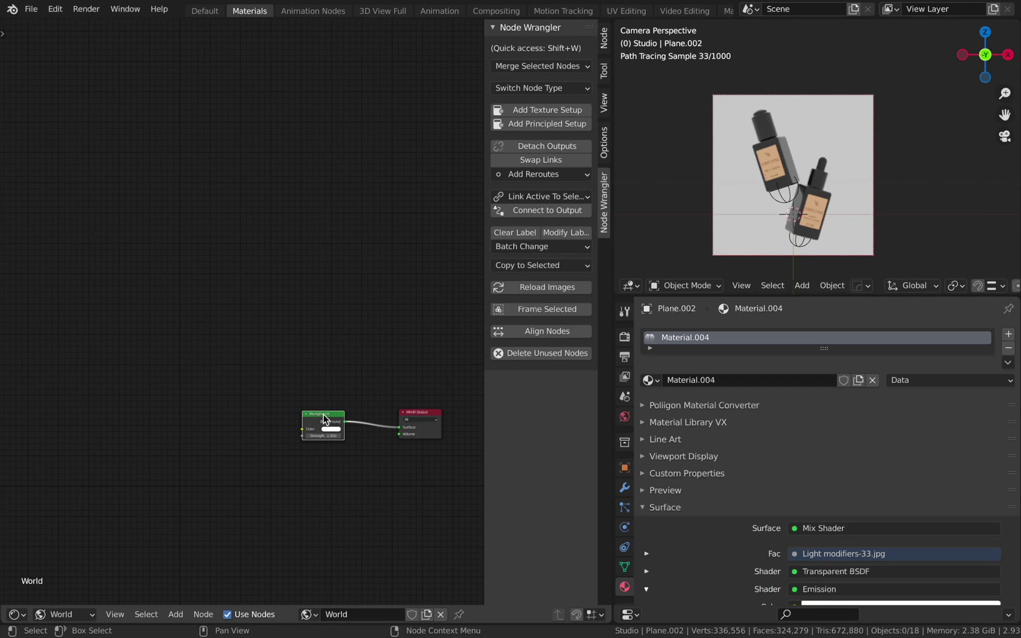
{"action": "key", "text": "ctrl+t"}
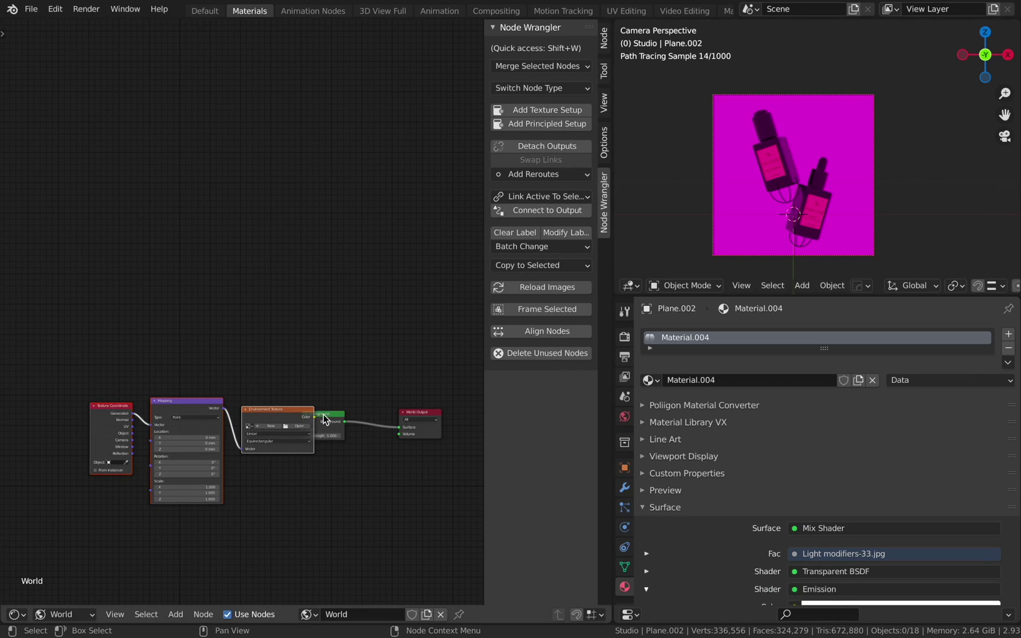
{"action": "left_click", "coordinate": [295, 412]}
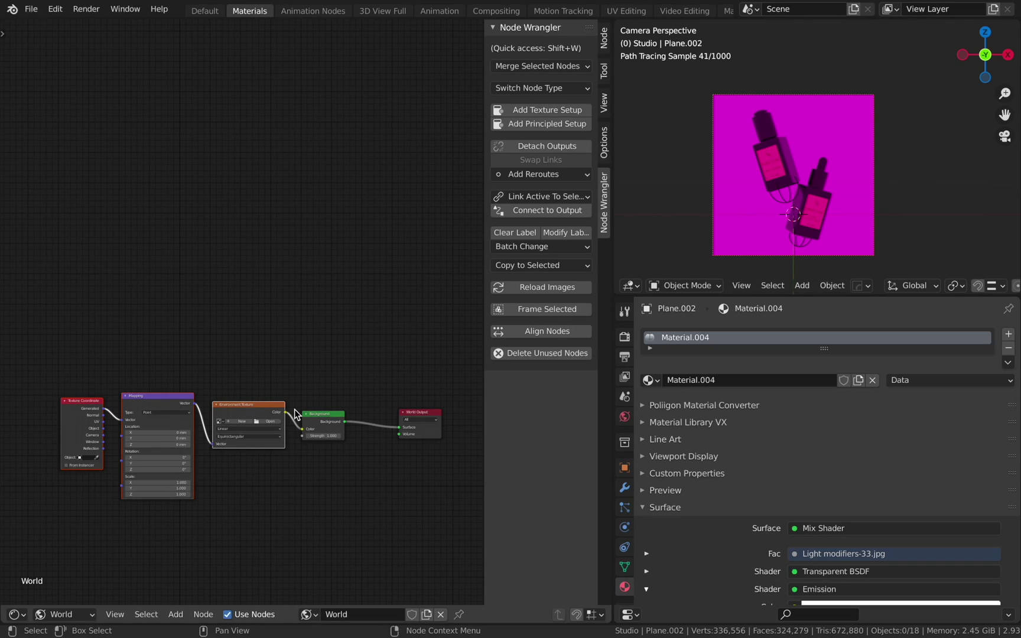
{"action": "left_click", "coordinate": [268, 421]}
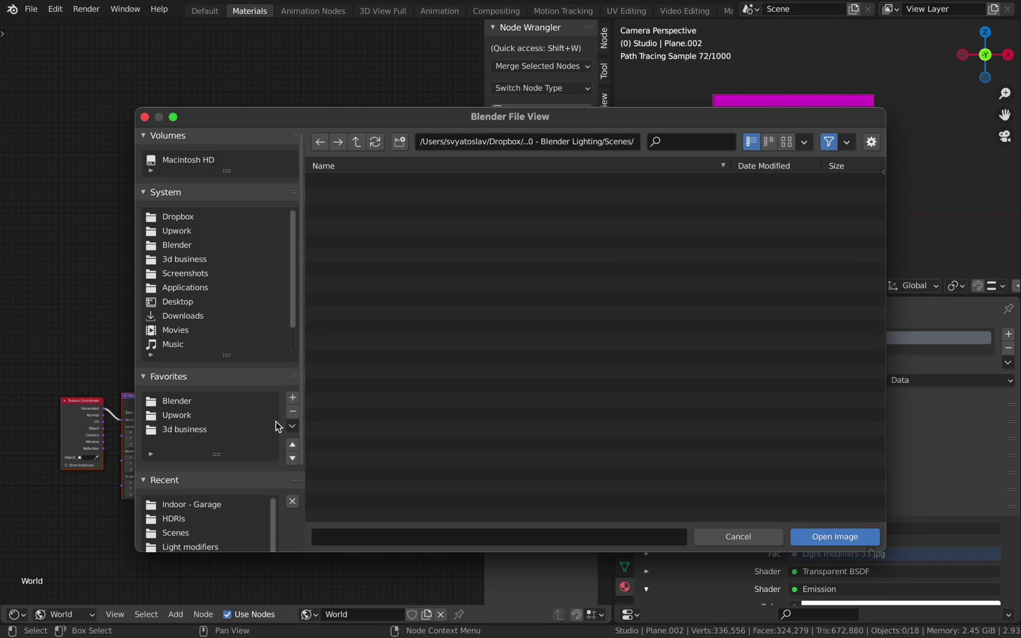
Step: Load indoor-garage-2k.hdr as the environment and change its Mapping Z rotation
{"action": "left_click", "coordinate": [230, 502]}
{"action": "double_click", "coordinate": [382, 196]}
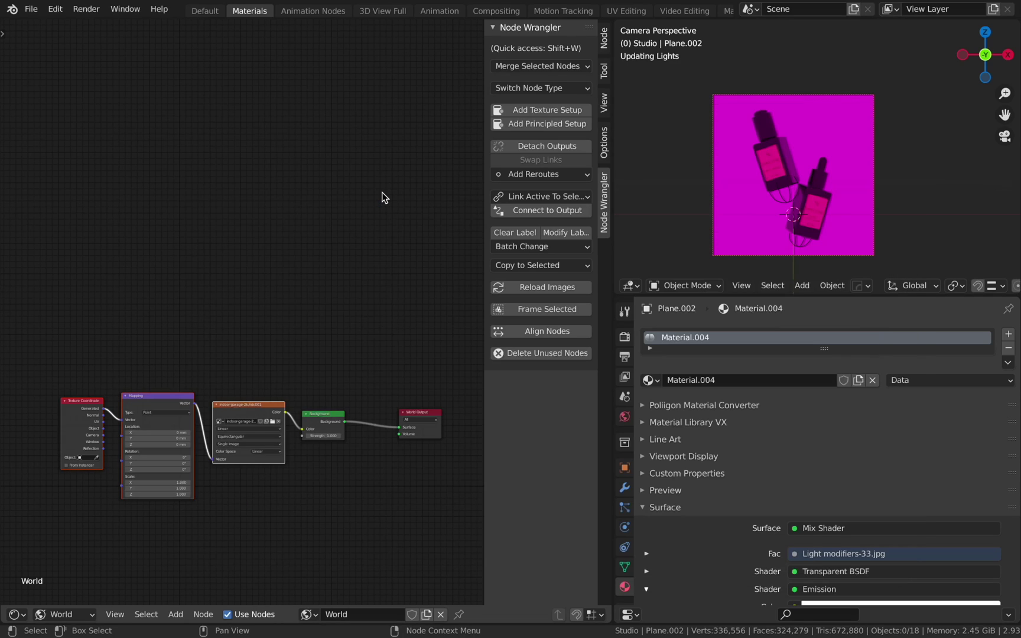
{"action": "left_click", "coordinate": [177, 470]}
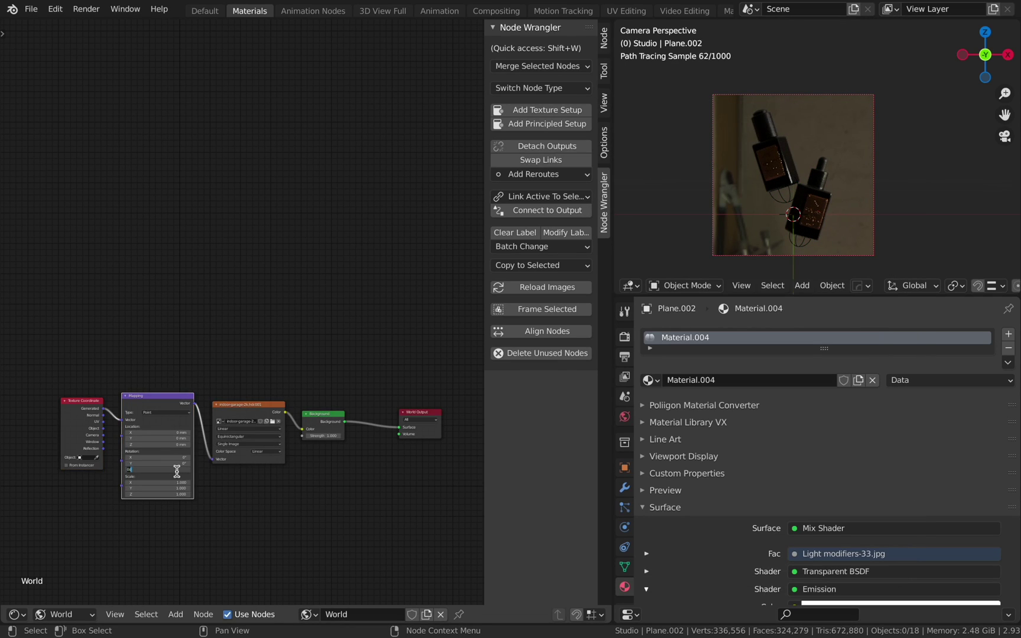
{"action": "key", "text": "Return"}
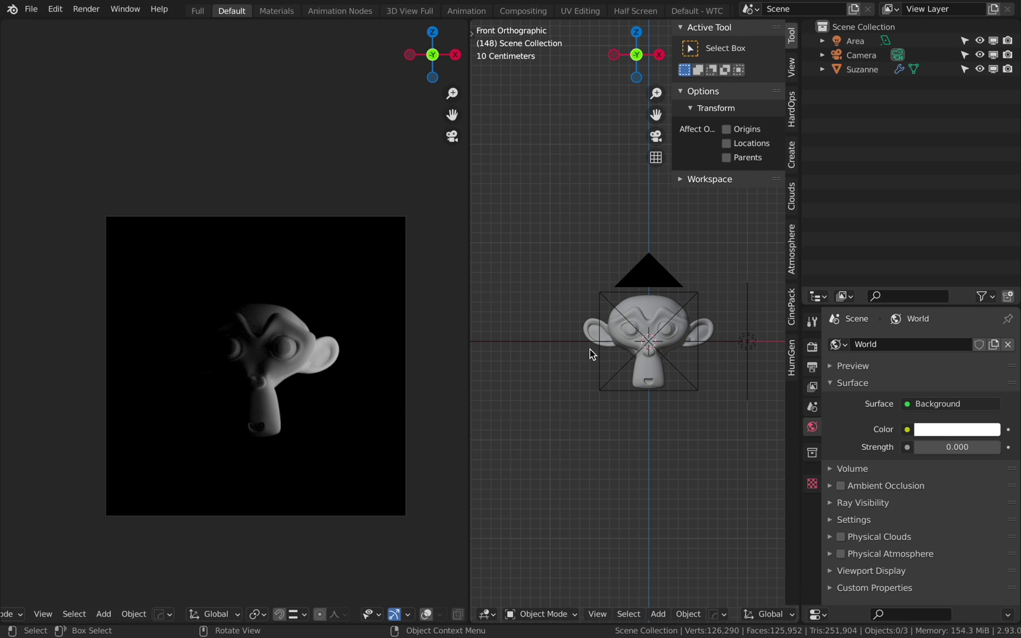
Step: Add a 2000 mm plane, rotated 90° on Y and moved to X -1000 mm as a wall
{"action": "key", "text": "shift+a"}
{"action": "mouse_move", "coordinate": [590, 348]}
{"action": "left_click", "coordinate": [644, 20]}
{"action": "type", "text": "ry90"}
{"action": "key", "text": "Return"}
{"action": "type", "text": "gx-1000"}
{"action": "key", "text": "Return"}
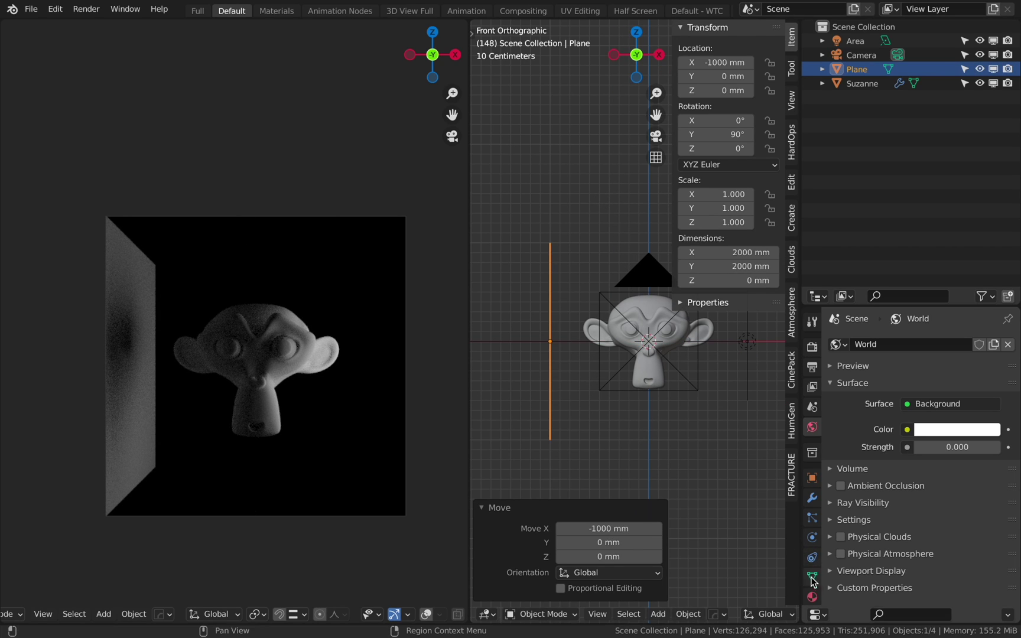
Step: Give the wall plane a new material with specular raised to 1.000
{"action": "left_click", "coordinate": [812, 596]}
{"action": "left_click", "coordinate": [910, 390]}
{"action": "left_click", "coordinate": [920, 514]}
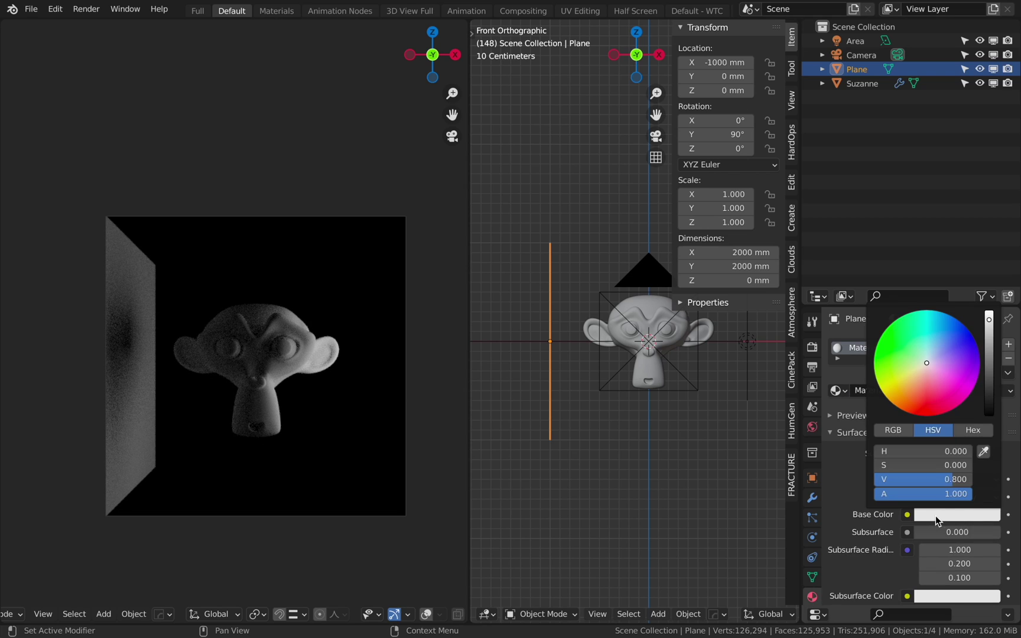
{"action": "scroll", "coordinate": [872, 547], "scroll_direction": "down", "scroll_amount": 2}
{"action": "left_click_drag", "start_coordinate": [946, 589], "coordinate": [1003, 592]}
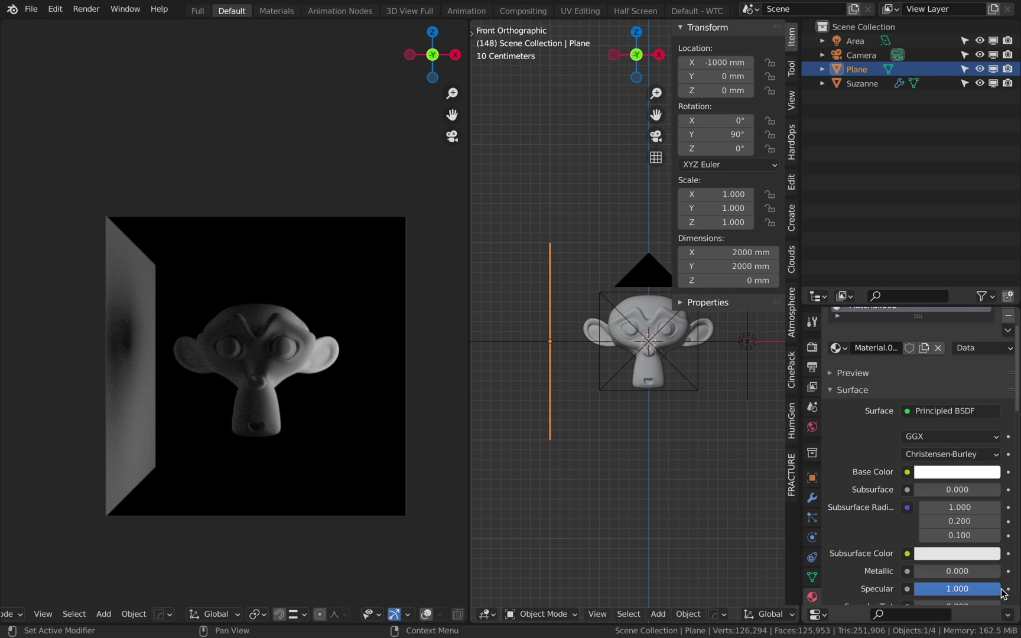
{"action": "left_click", "coordinate": [812, 427]}
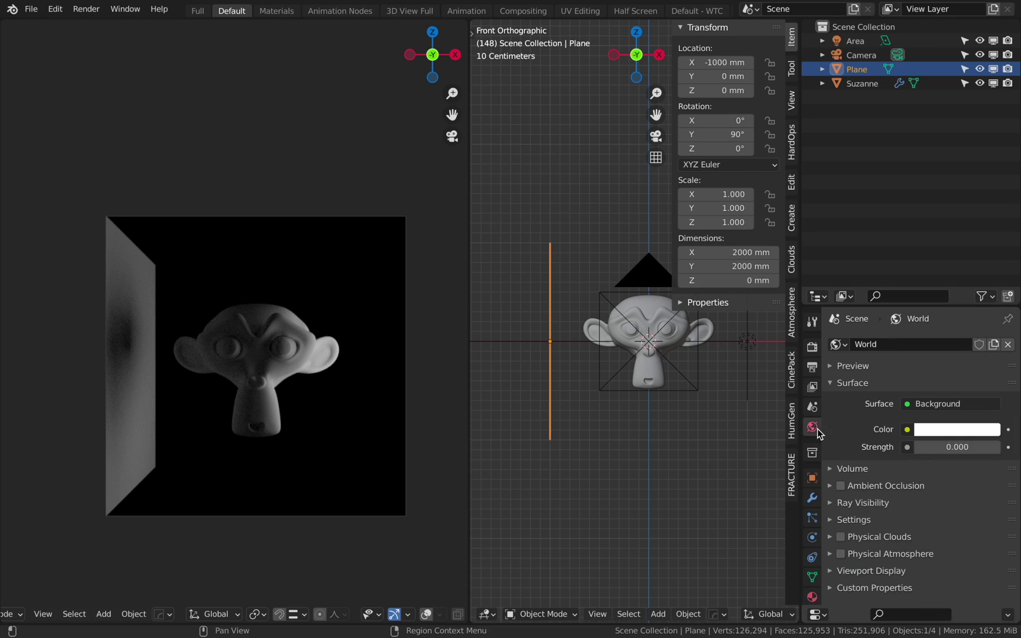
Step: Set the world strength to 0.1
{"action": "left_click", "coordinate": [949, 449]}
{"action": "type", "text": "0.0"}
{"action": "type", "text": "1"}
{"action": "key", "text": "Return"}
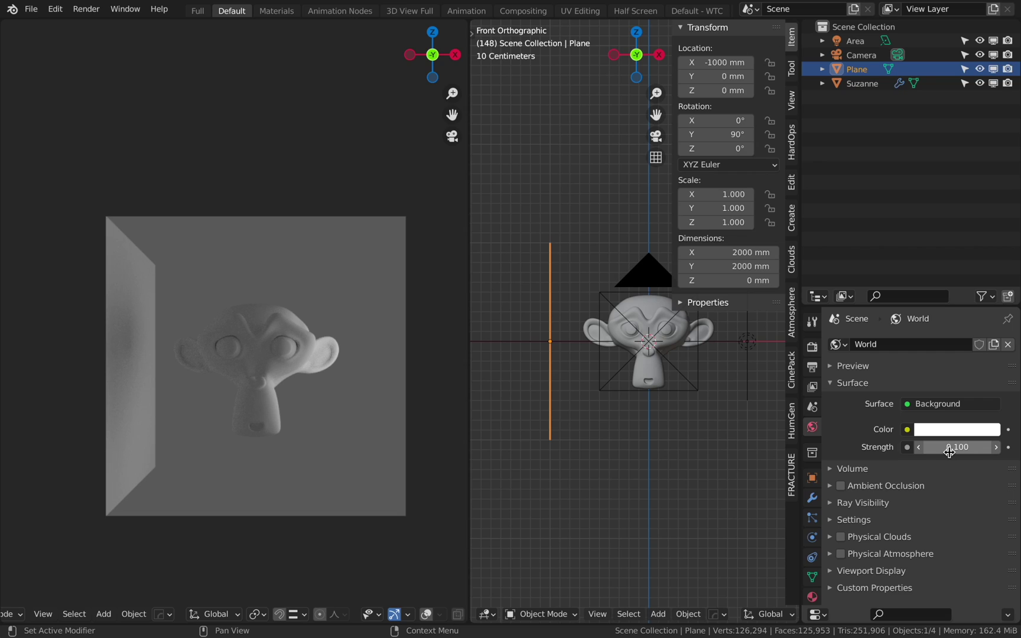
Step: Make the wall plane's base colour black by dragging its value to 0
{"action": "left_click", "coordinate": [812, 597]}
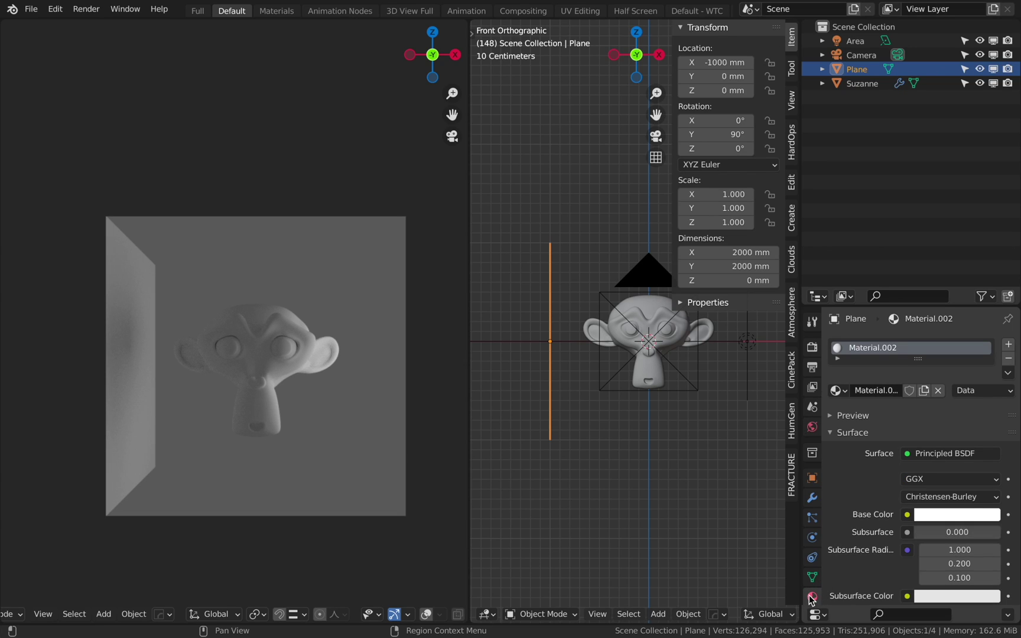
{"action": "left_click", "coordinate": [940, 513]}
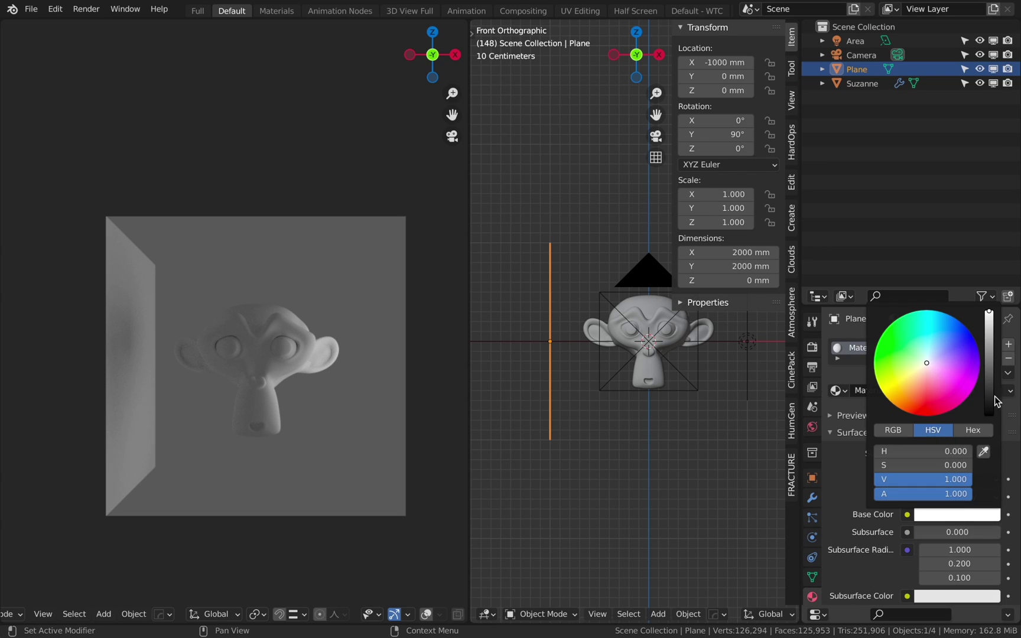
{"action": "left_click_drag", "start_coordinate": [996, 381], "coordinate": [995, 422]}
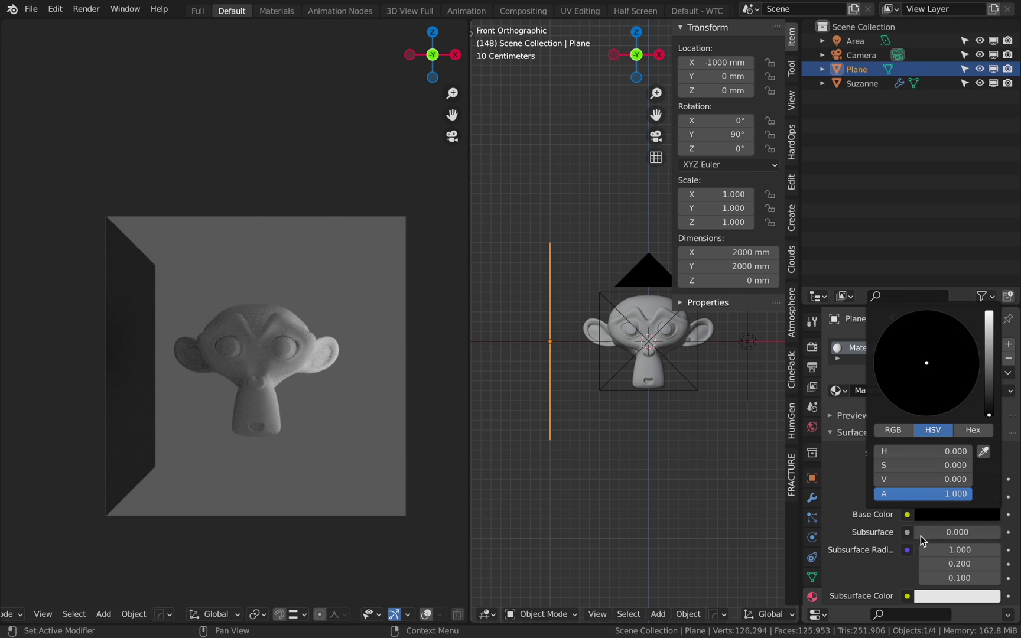
{"action": "scroll", "coordinate": [904, 572], "scroll_direction": "down", "scroll_amount": 3}
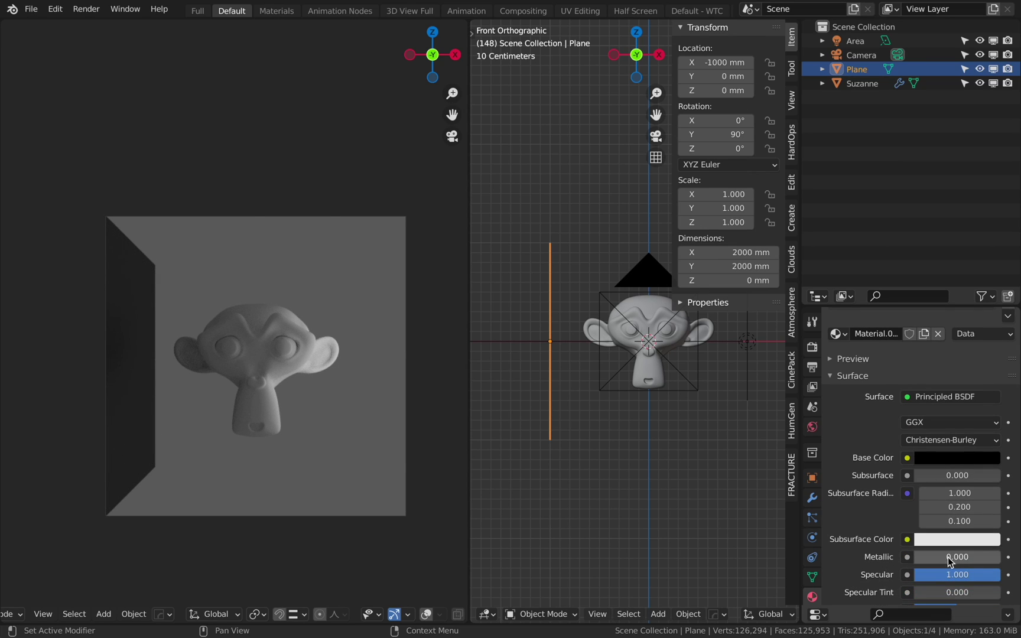